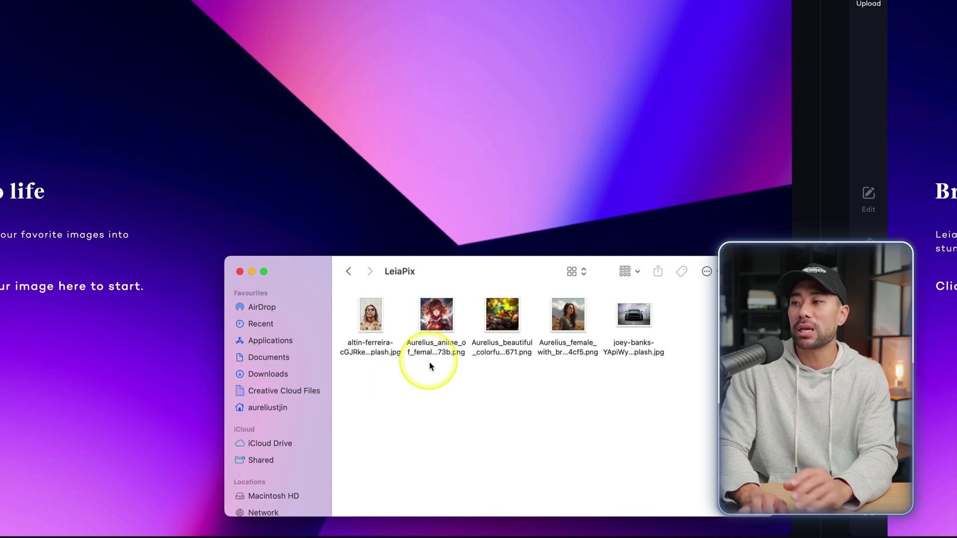
- Preview the sample images in the LeiaPix folder, including the butterfly portrait, the anime female character and the colorful artwork
double_click(370, 351)
key(super+w)
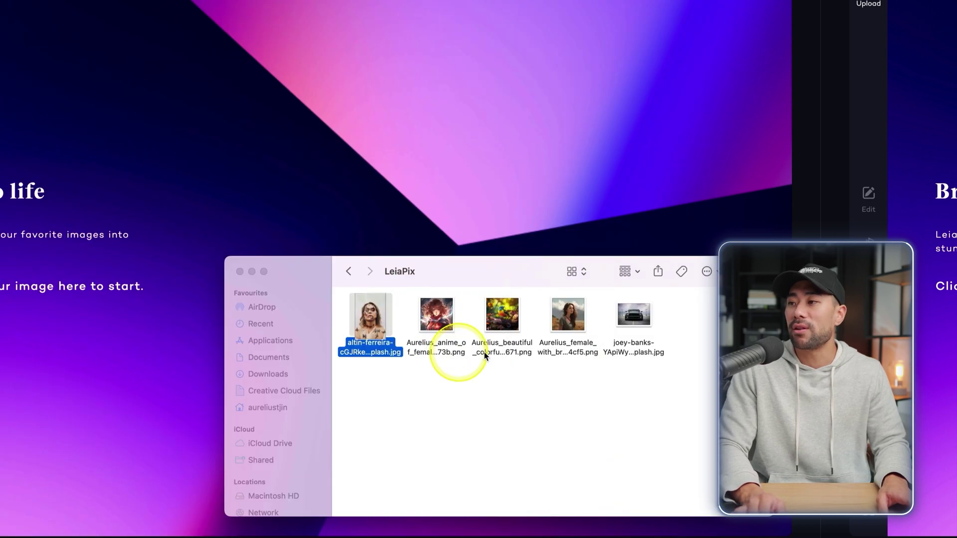
double_click(447, 347)
key(super+w)
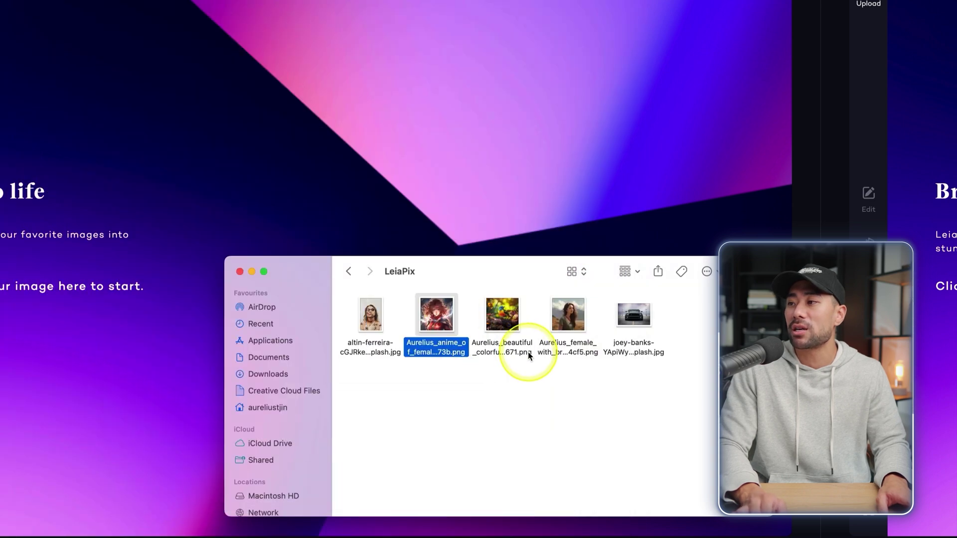
double_click(528, 353)
key(super+w)
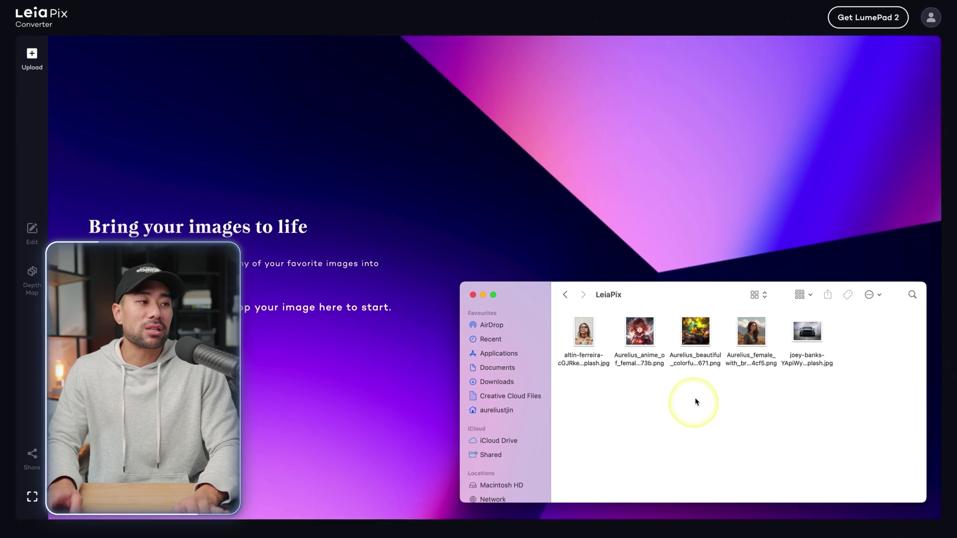
key(space)
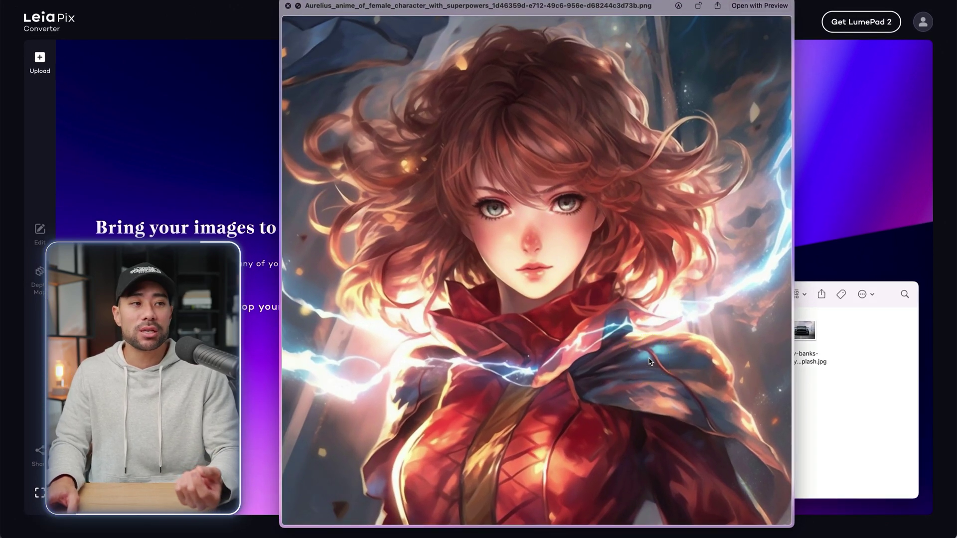
key(space)
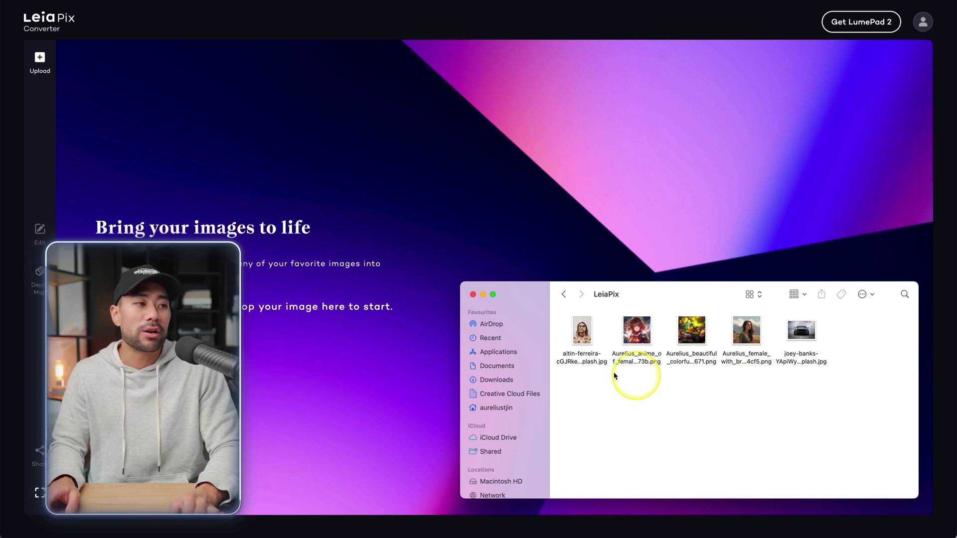
key(space)
drag(605, 7, 589, 0)
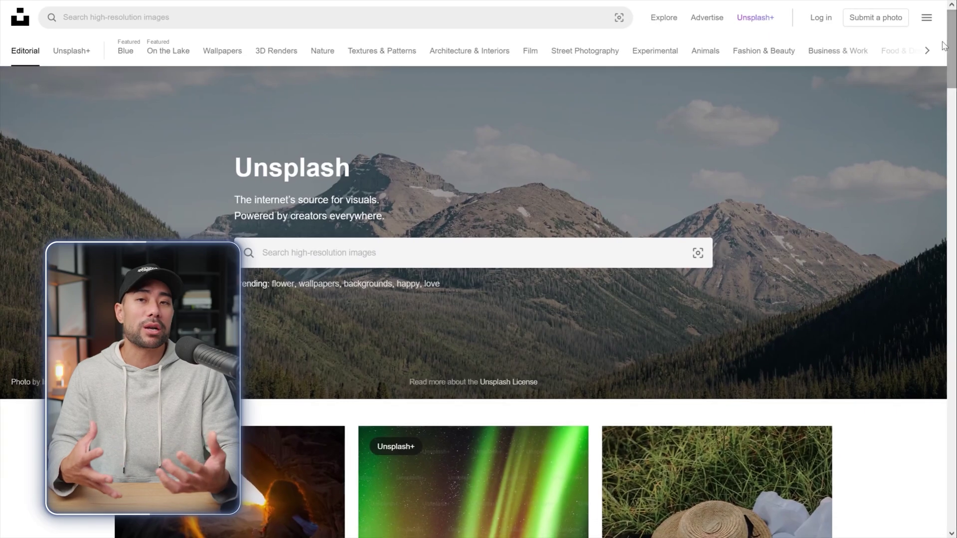
- Browse the Editorial photos on Unsplash, viewing several in full size and returning to the photo feed
scroll(479, 299, down, 10)
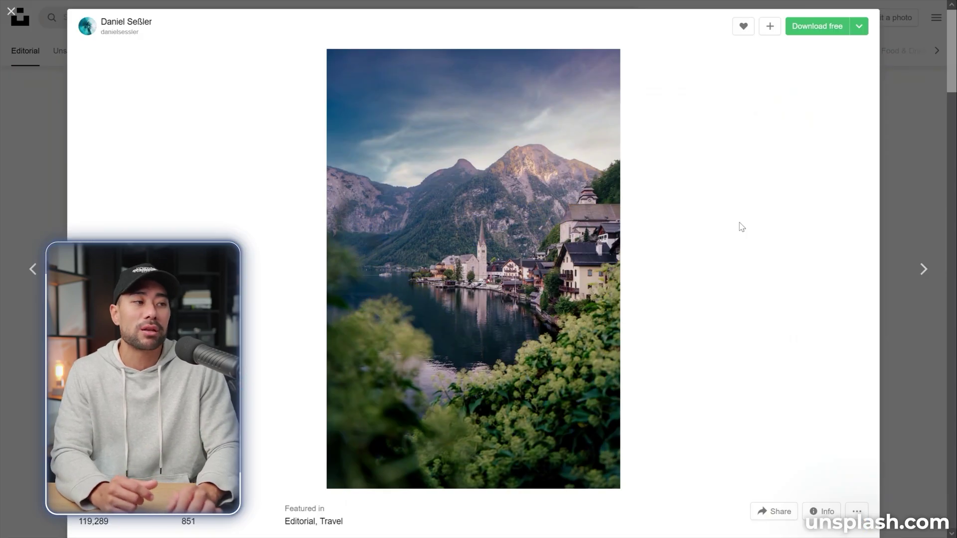
click(901, 248)
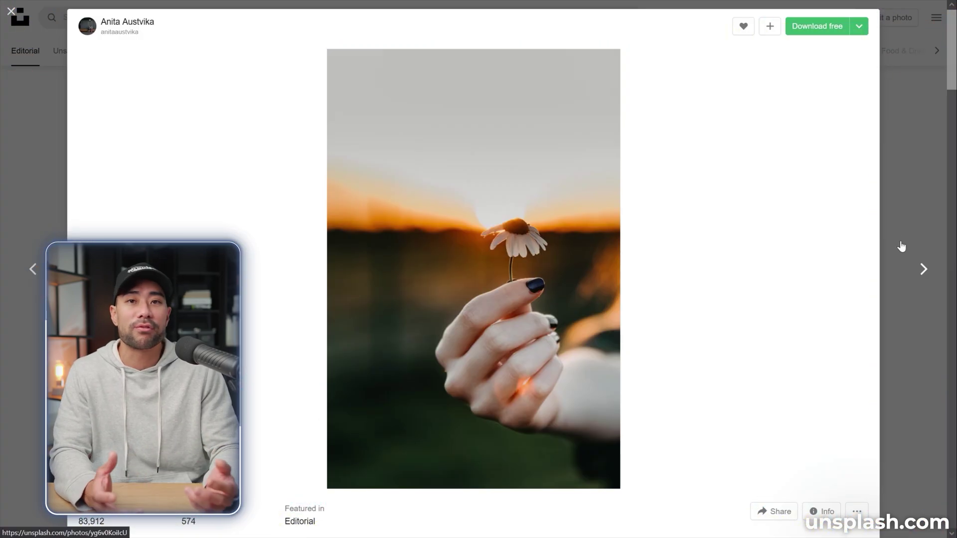
click(905, 239)
click(920, 94)
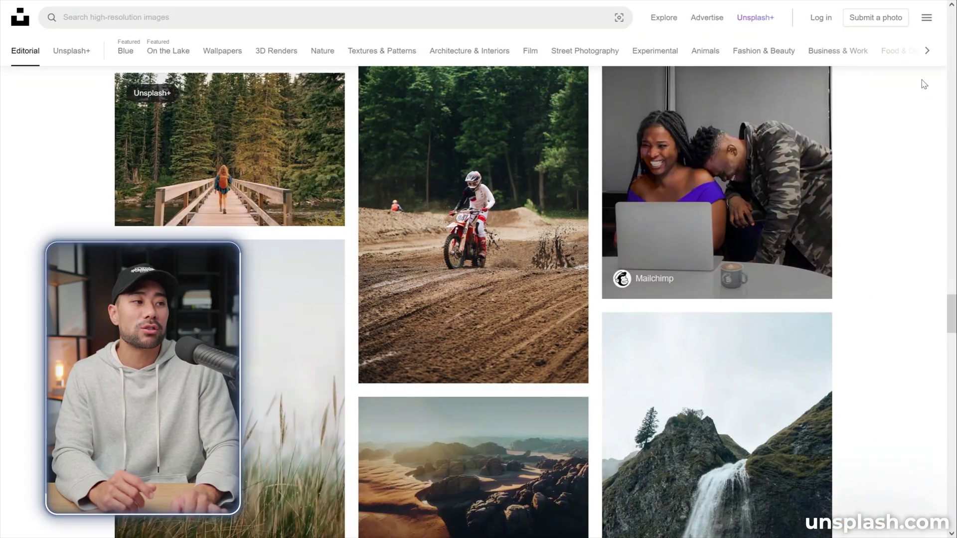
scroll(908, 314, down, 10)
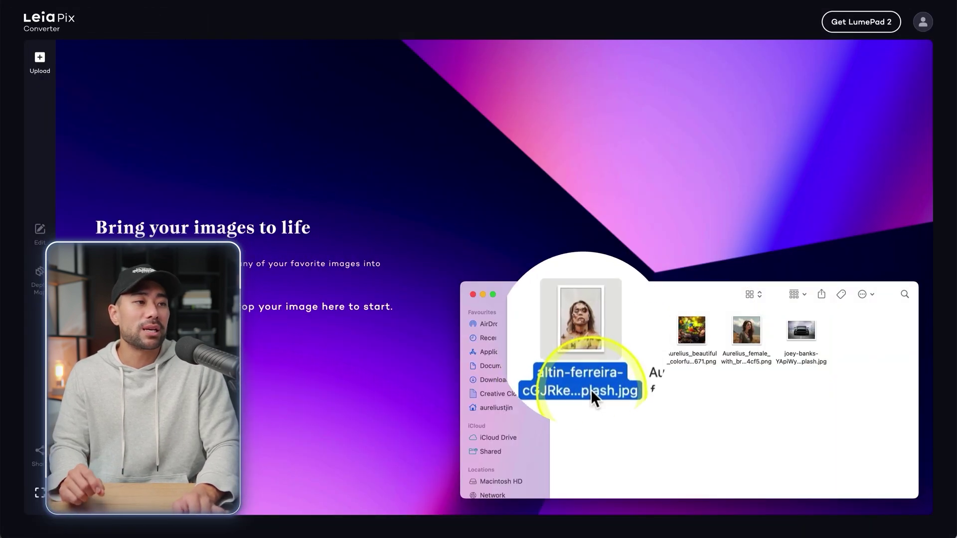
- Load the butterfly portrait JPG from the LeiaPix folder into LeiaPix Converter and set its animation length to 4 seconds
drag(591, 389, 243, 349)
drag(406, 349, 408, 348)
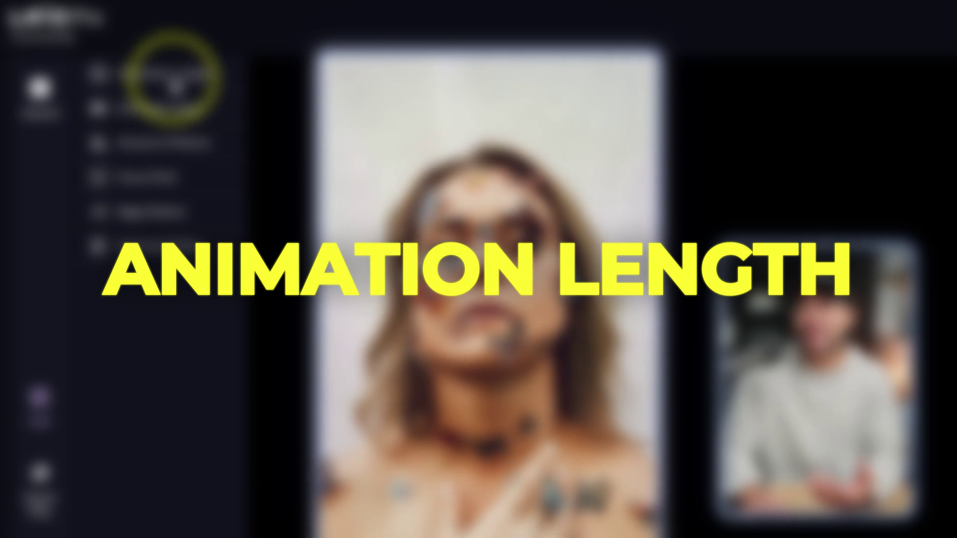
click(181, 84)
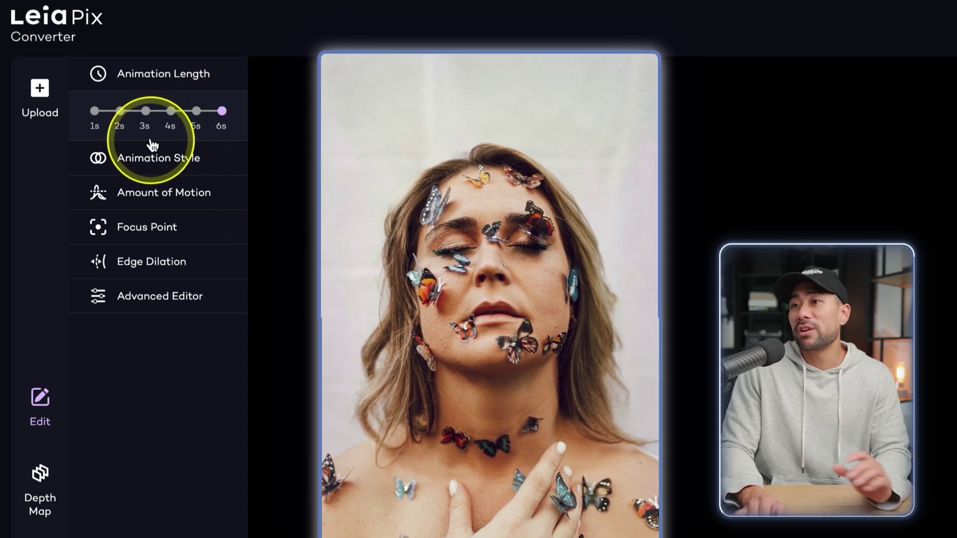
click(96, 110)
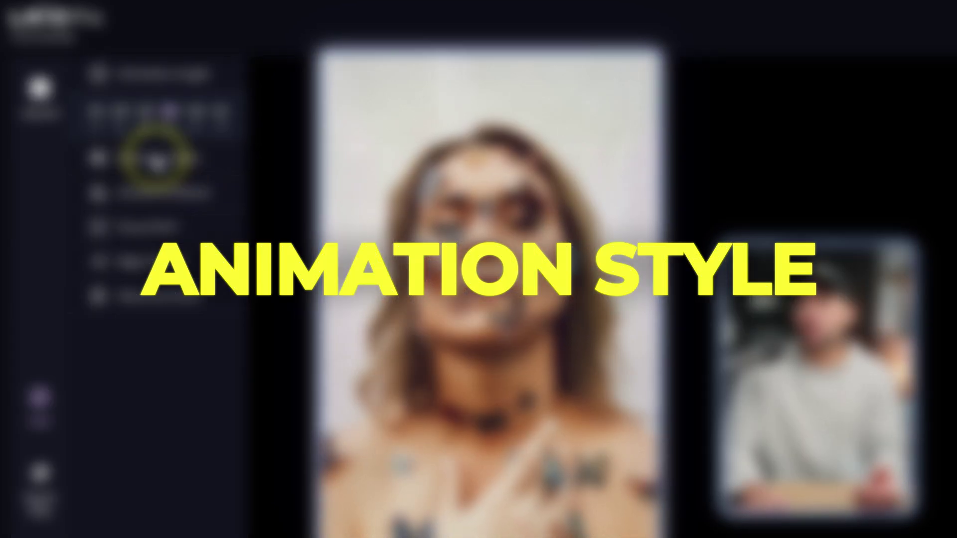
- Try the Horizontal, Wide Circle, Circle, Tall Circle and Vertical animation styles on the portrait, and return to Perspective
click(153, 159)
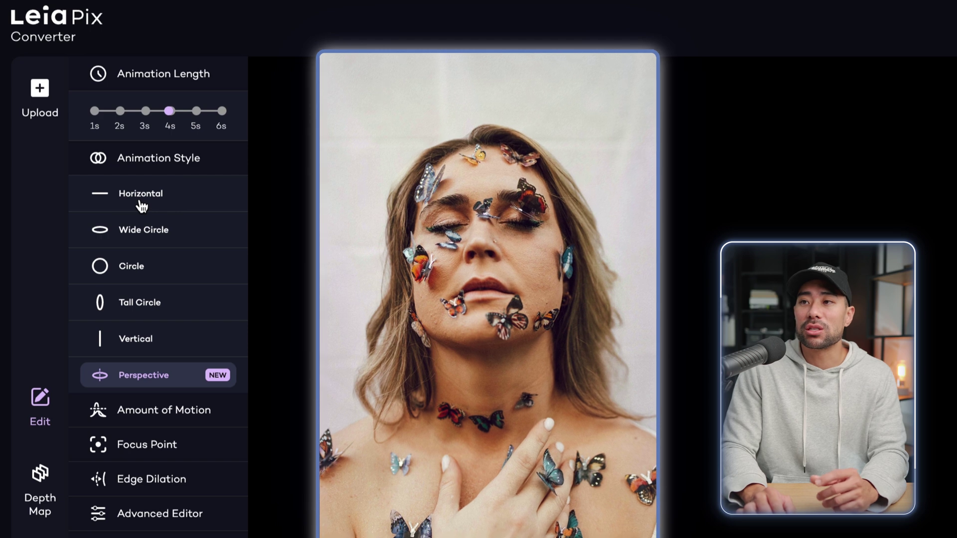
click(143, 203)
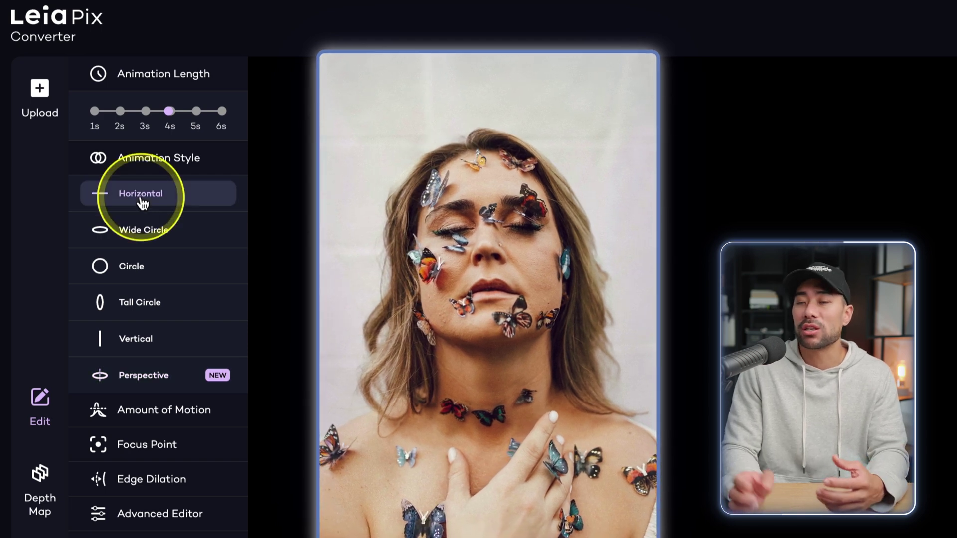
click(156, 241)
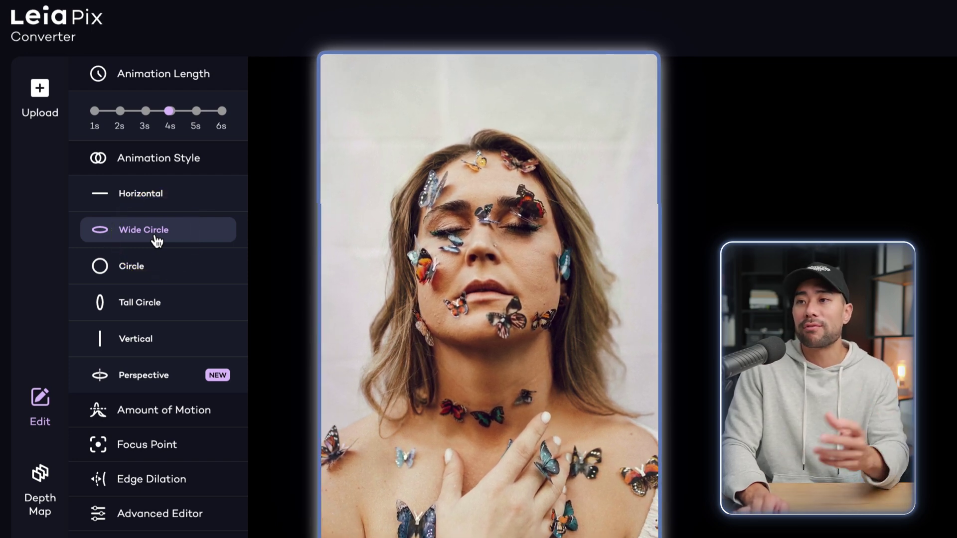
click(150, 271)
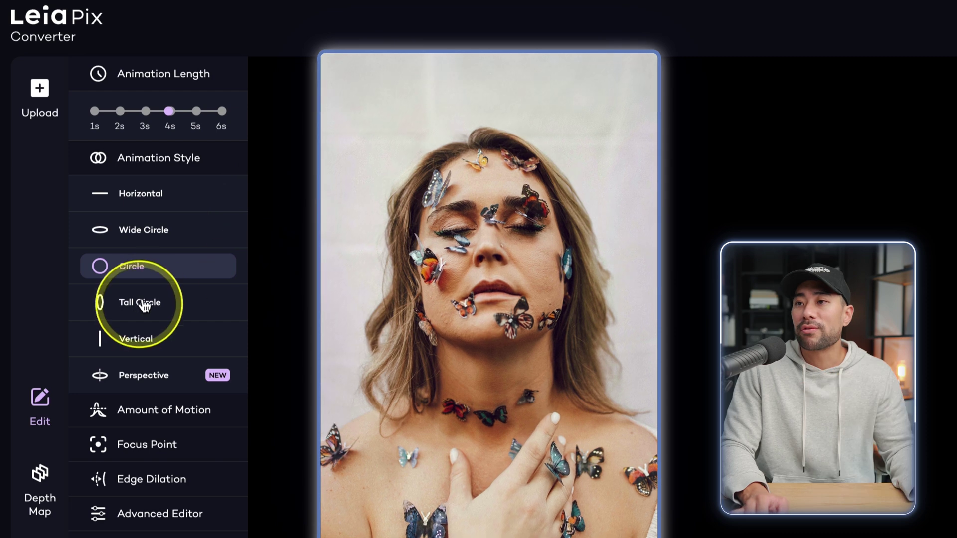
click(146, 304)
click(142, 343)
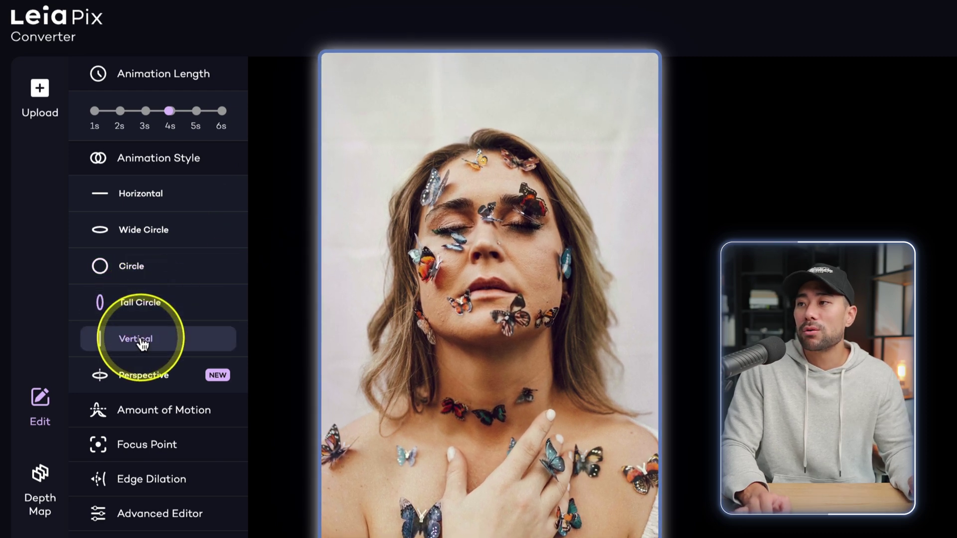
click(146, 375)
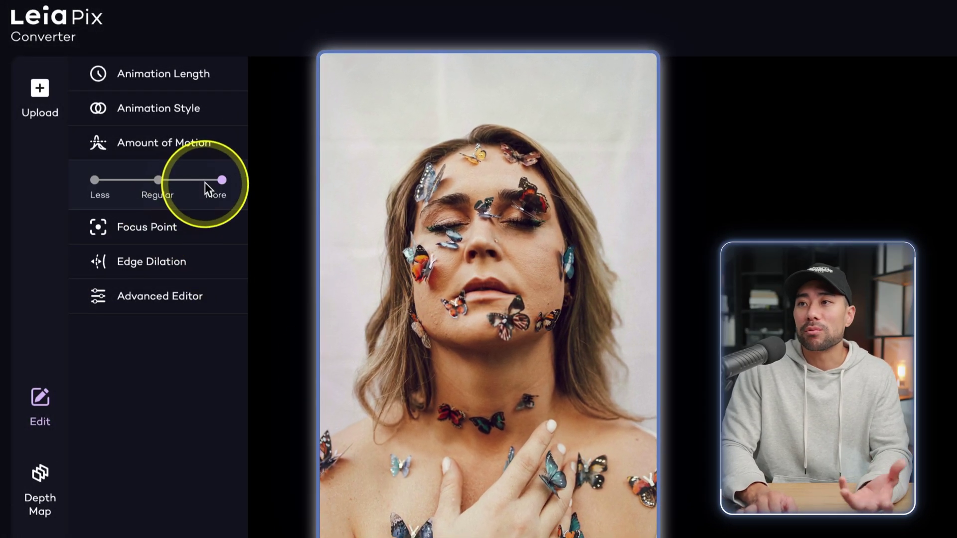
- Try the Less and Regular amounts of motion on the butterfly portrait, and return to More
click(93, 179)
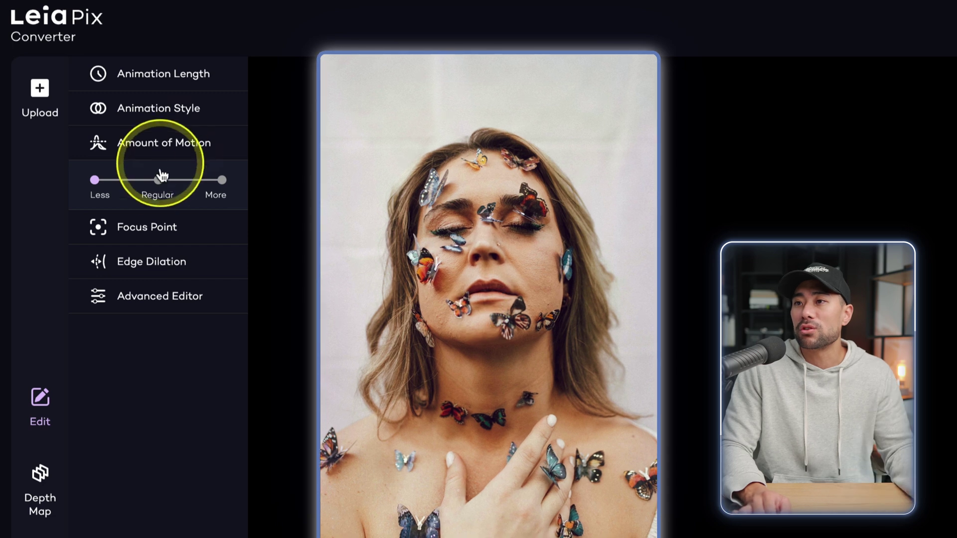
click(158, 188)
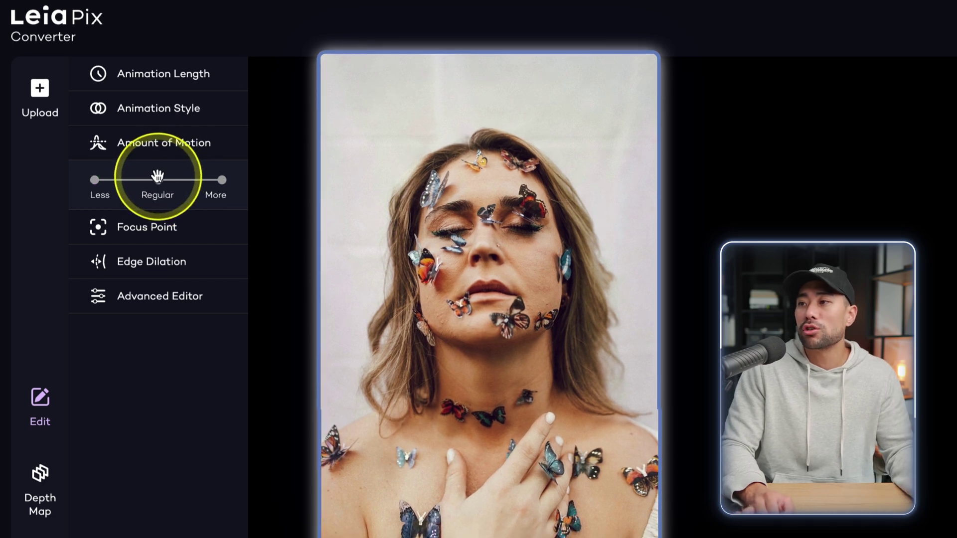
click(222, 180)
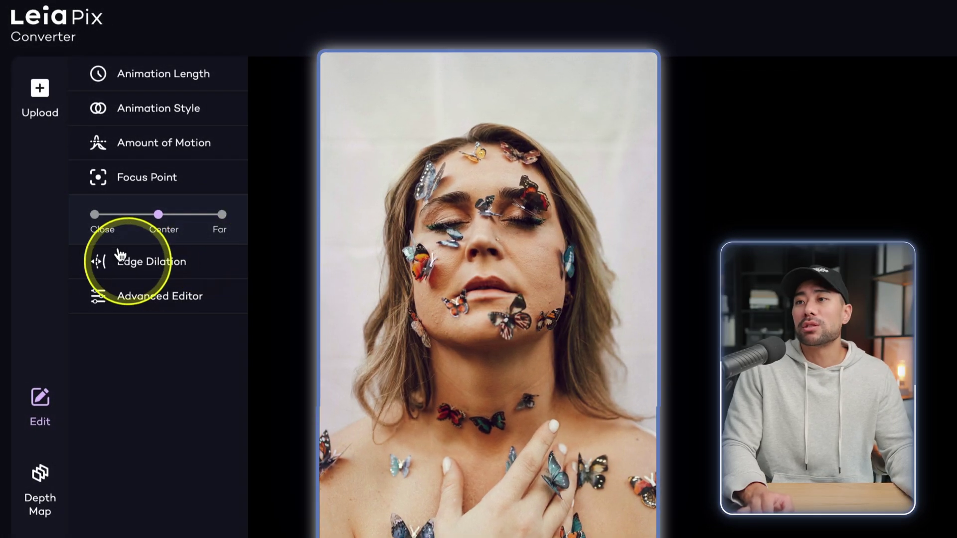
- Try the Far and Close focus points on the butterfly portrait, and return to Center
click(219, 229)
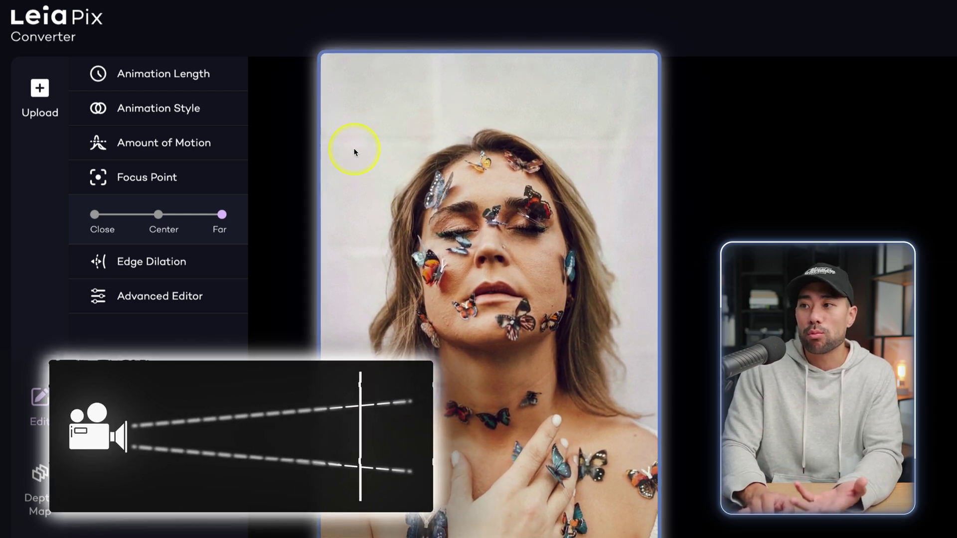
click(94, 214)
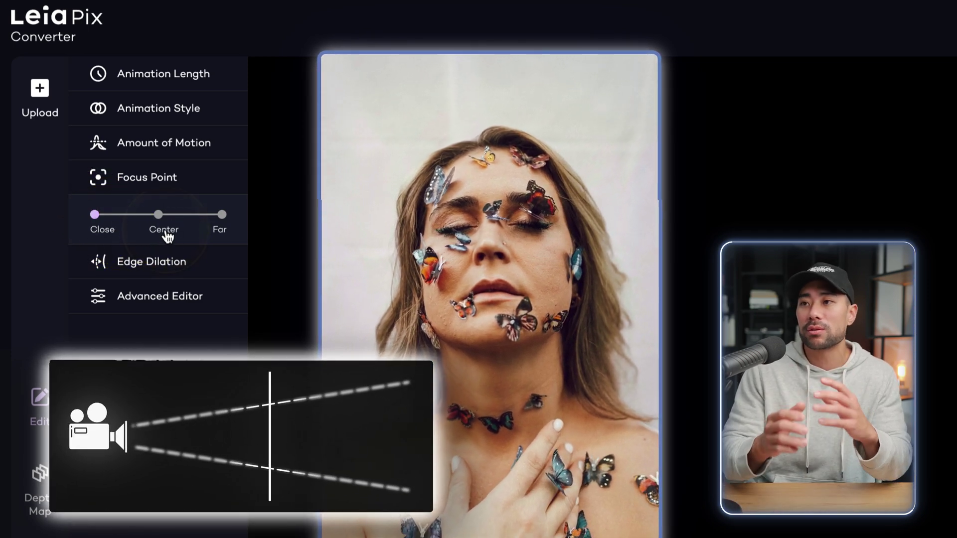
click(153, 215)
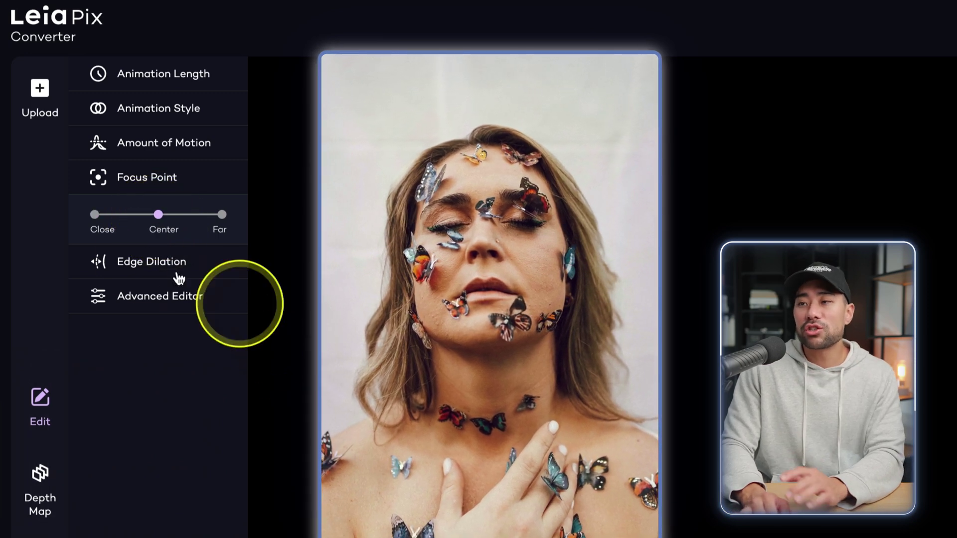
click(135, 261)
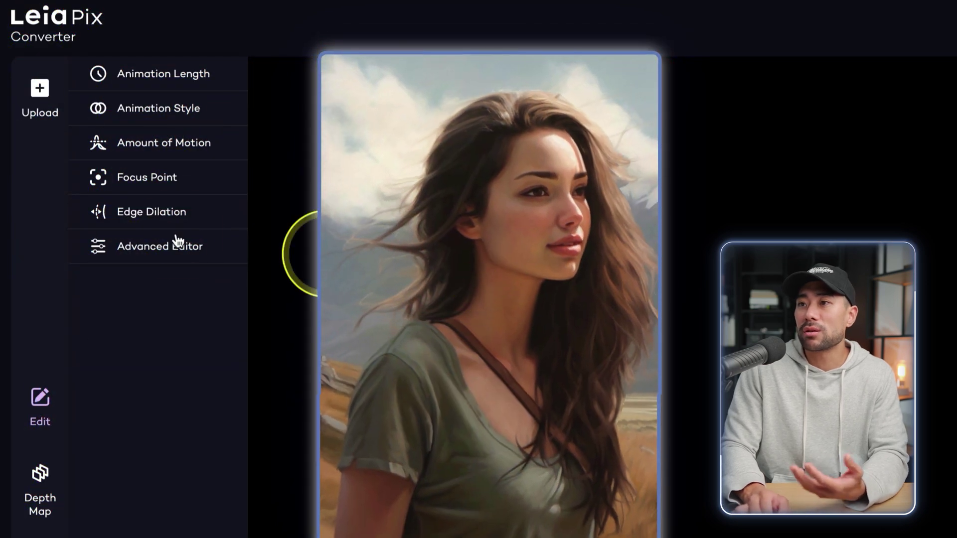
- Compare the Far, Center and Close focus points on the painted portrait of the woman in the green shirt
click(159, 189)
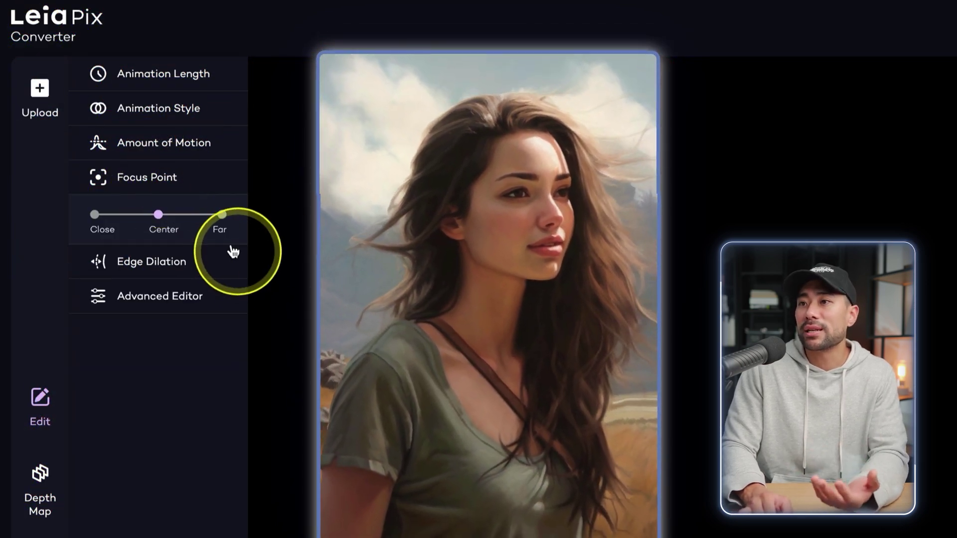
click(223, 215)
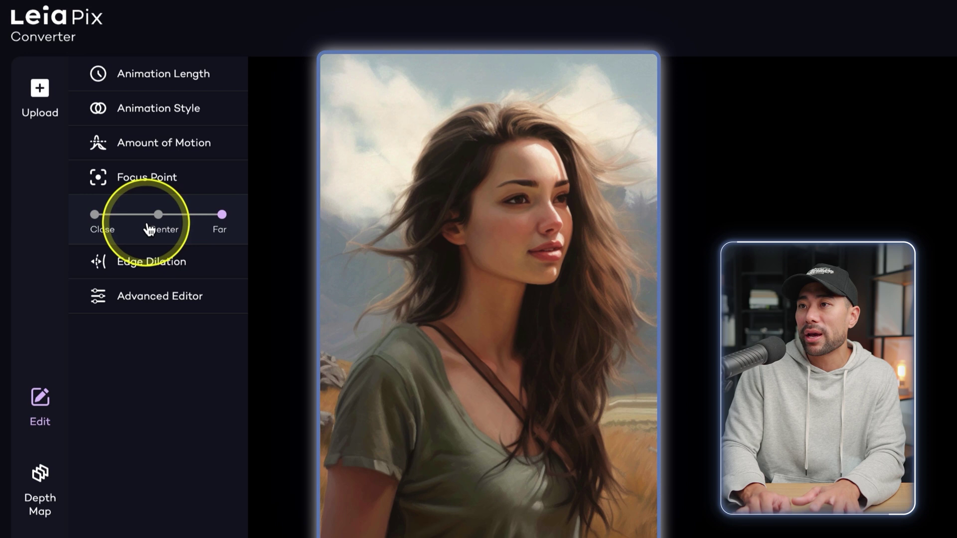
click(158, 214)
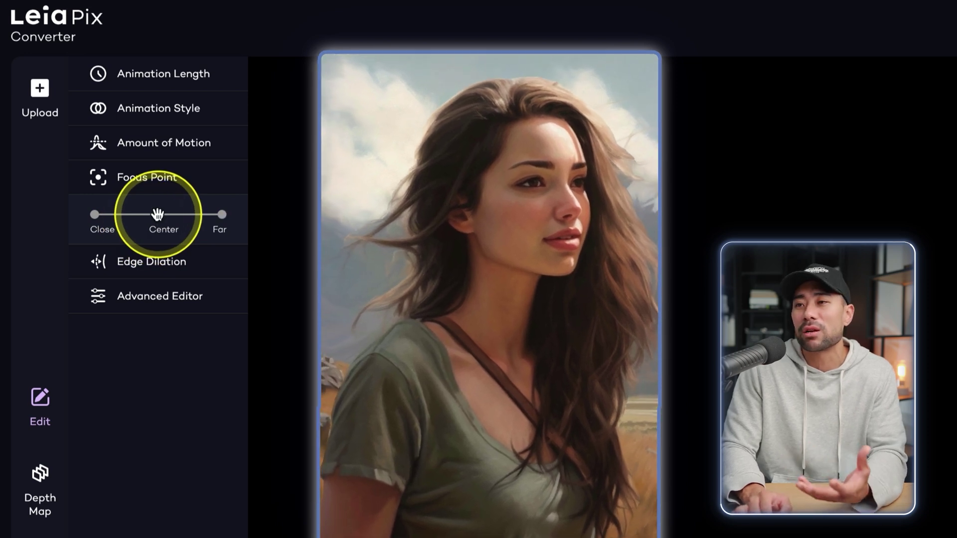
click(94, 215)
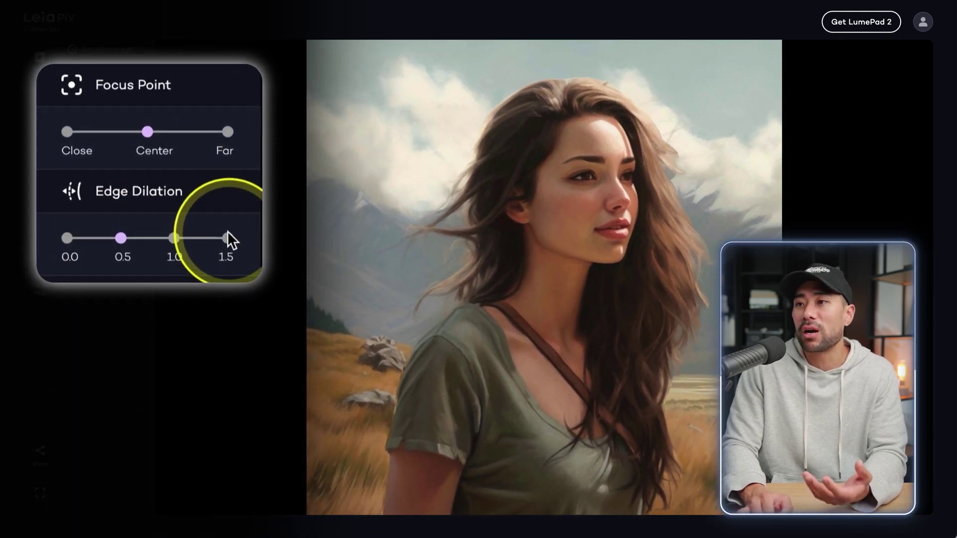
- Try an edge dilation of 1.5 on the painted portrait, and set it back to 0.5
click(228, 238)
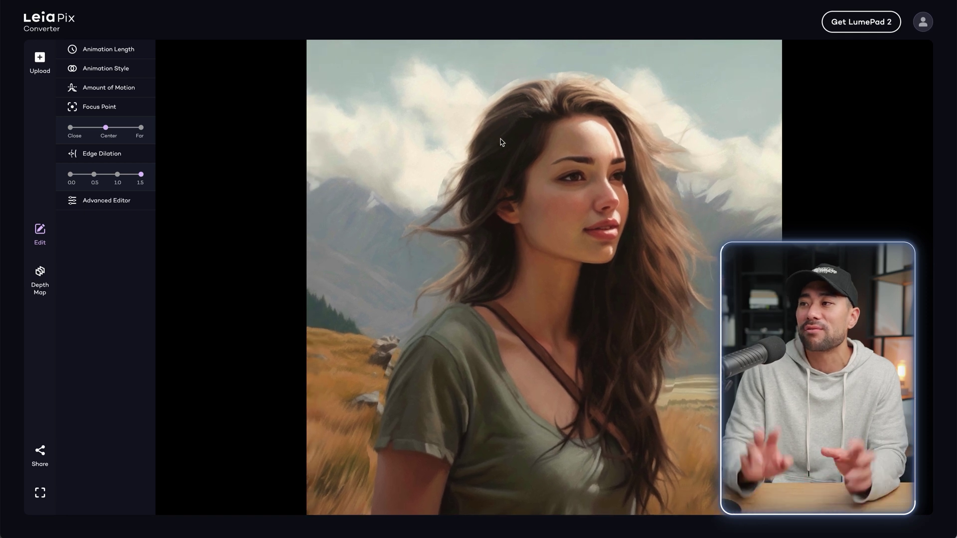
click(94, 176)
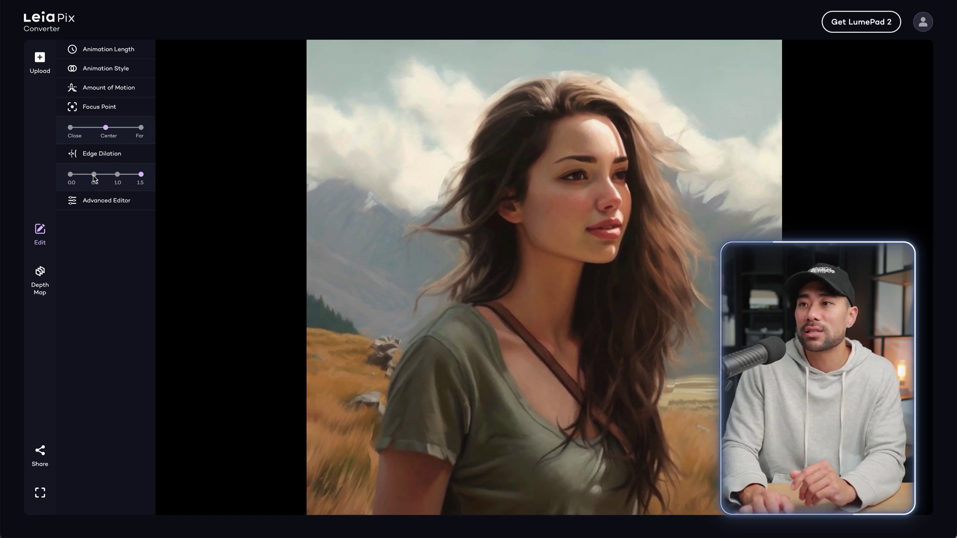
click(94, 174)
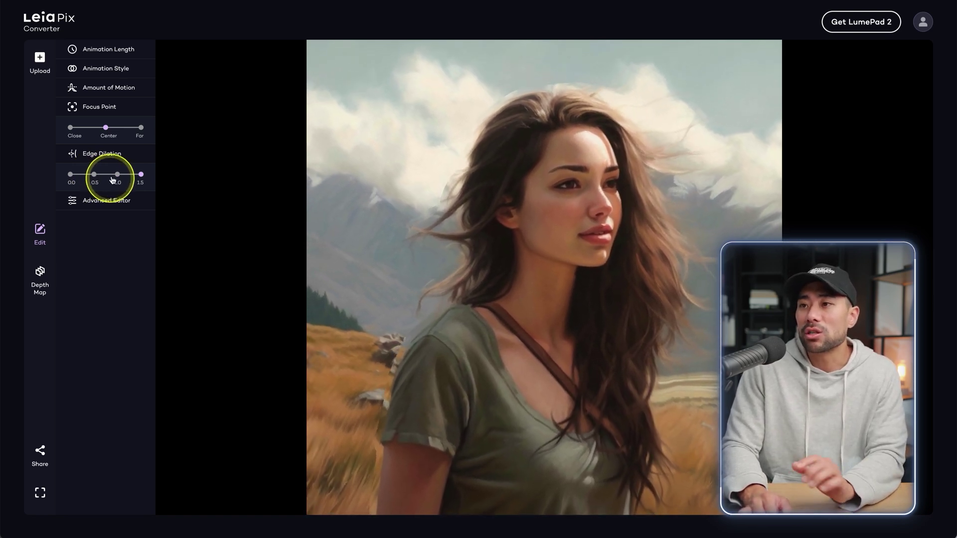
click(645, 92)
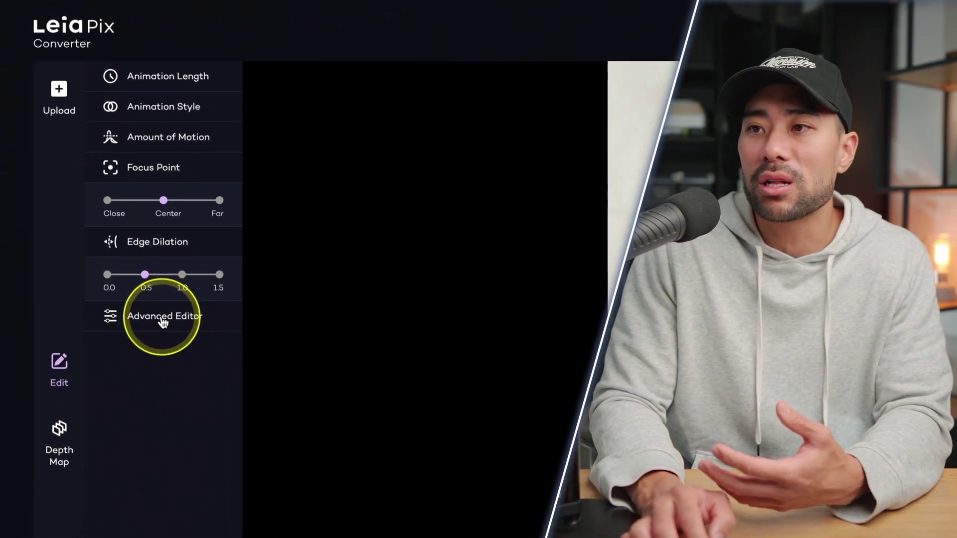
- Open the Advanced Editor with the amplitude and phase settings for the butterfly portrait
click(162, 318)
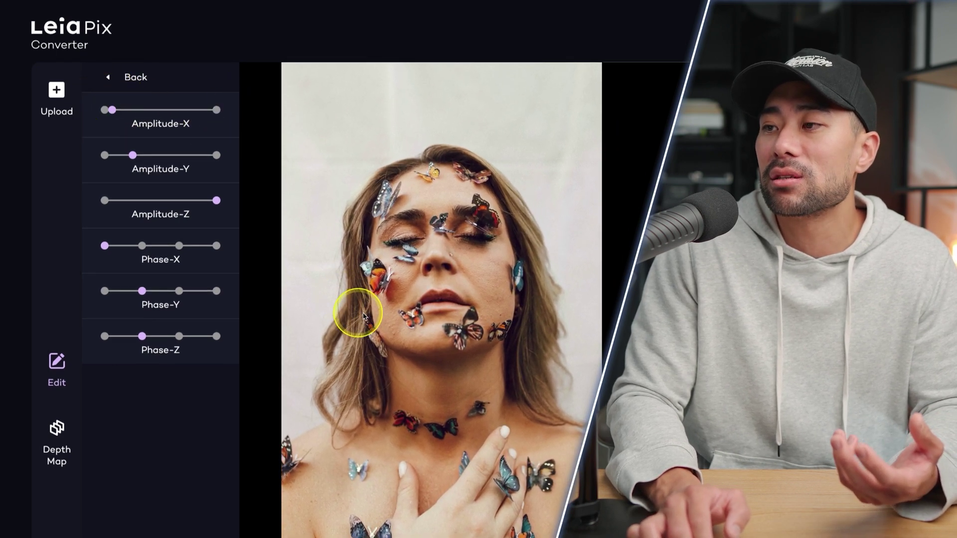
- Set Amplitude-X to its maximum for the butterfly portrait in the Advanced Editor
drag(253, 149, 274, 104)
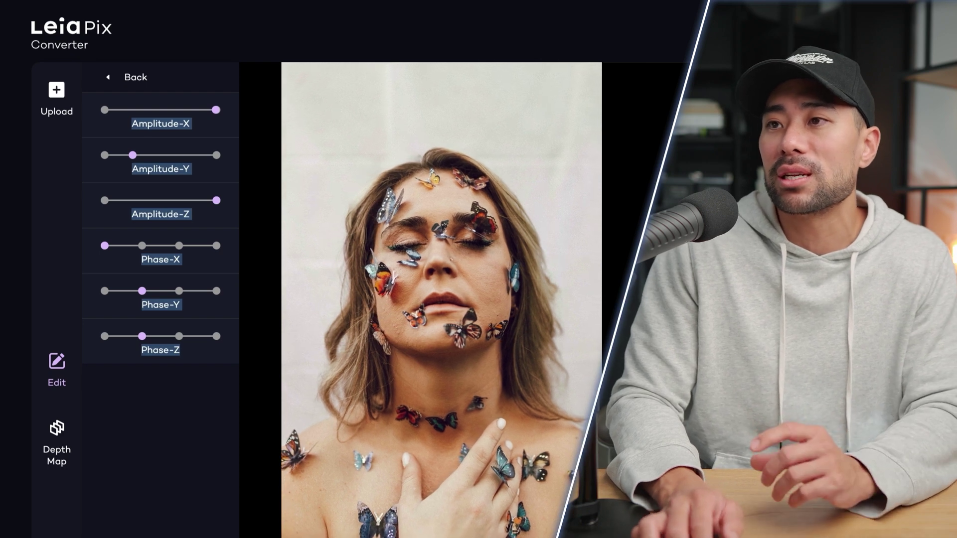
click(177, 249)
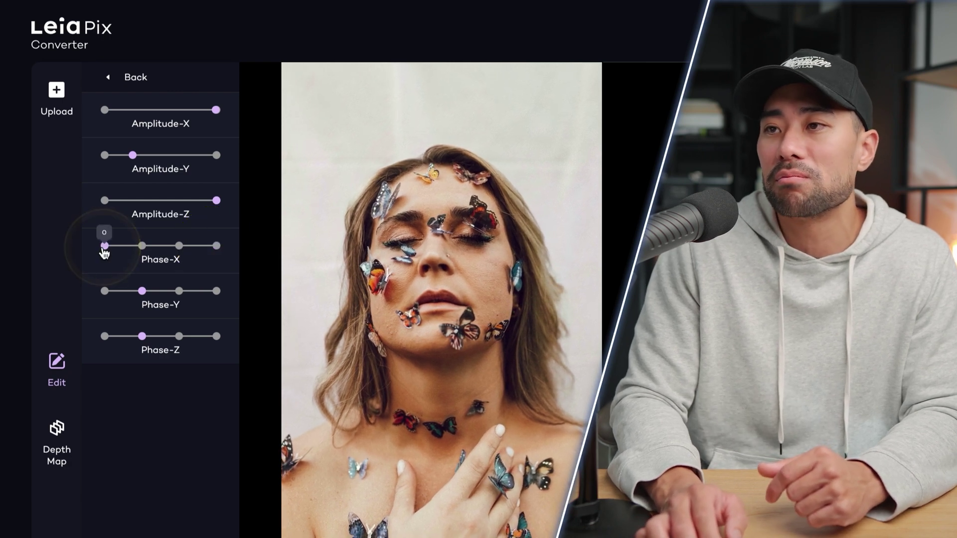
click(144, 285)
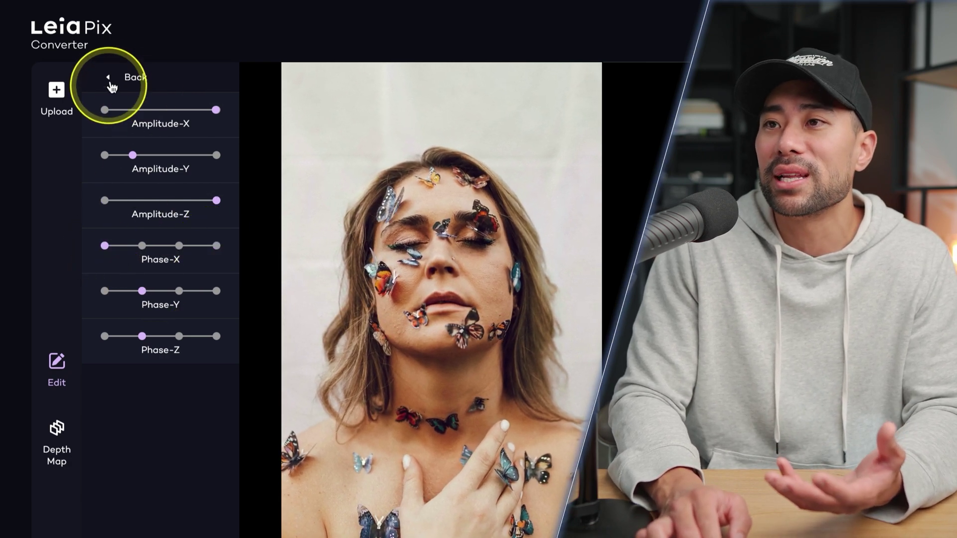
- Return to the main edit settings and show the available animation styles for the butterfly portrait
click(111, 82)
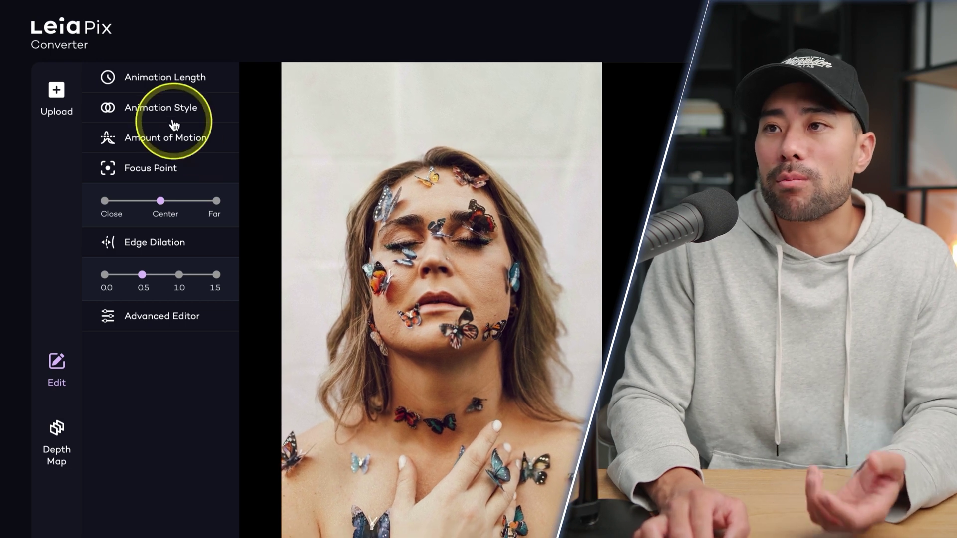
click(172, 117)
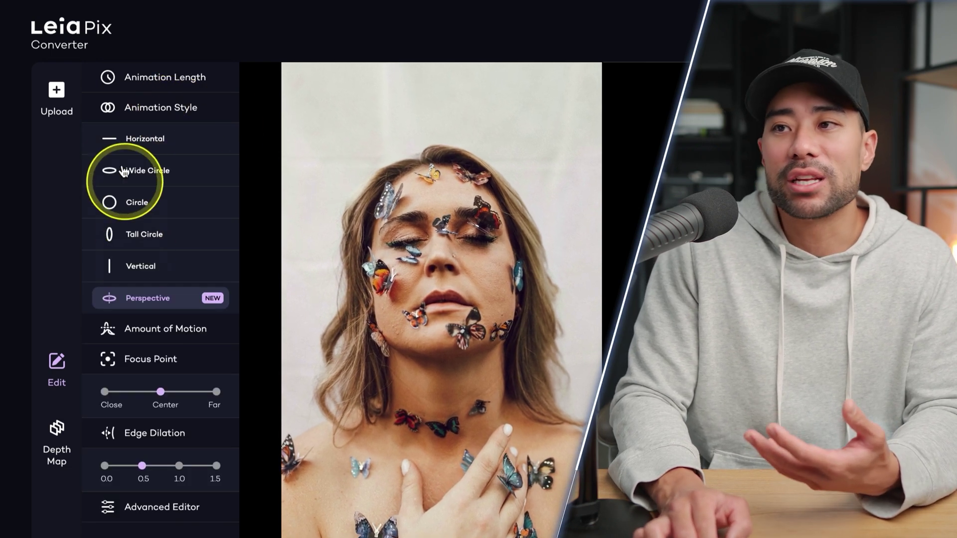
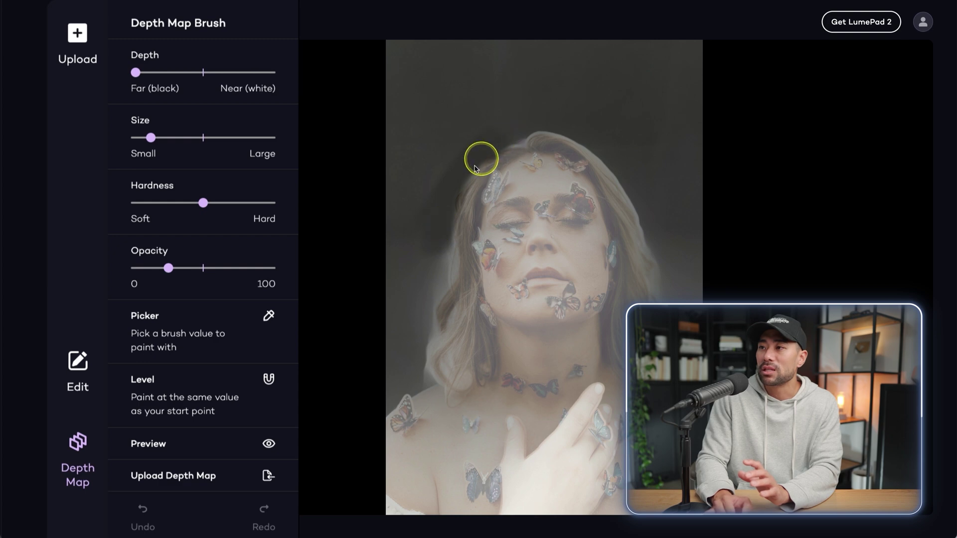
- Preview the butterfly portrait from its depth map, and open the Depth Map Brush for the painted portrait of the woman
click(269, 447)
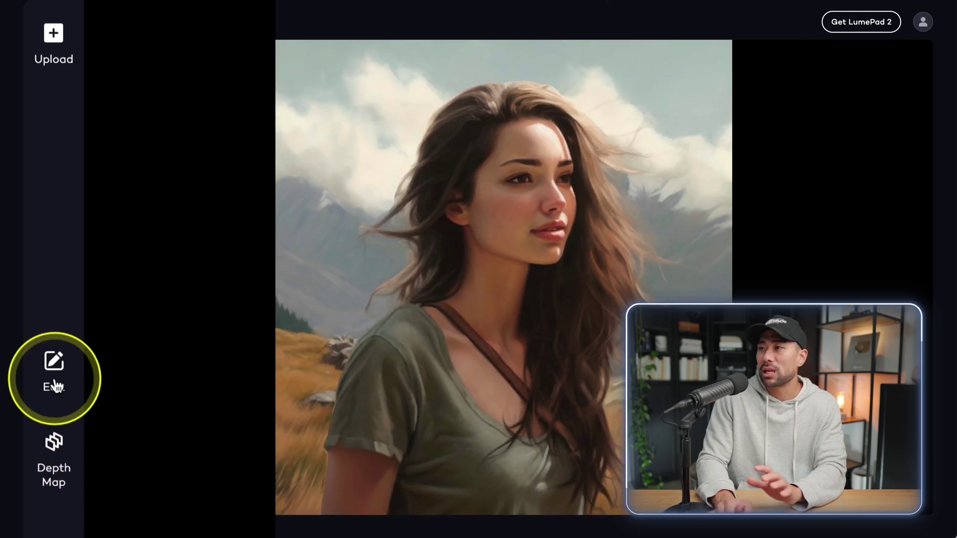
click(55, 385)
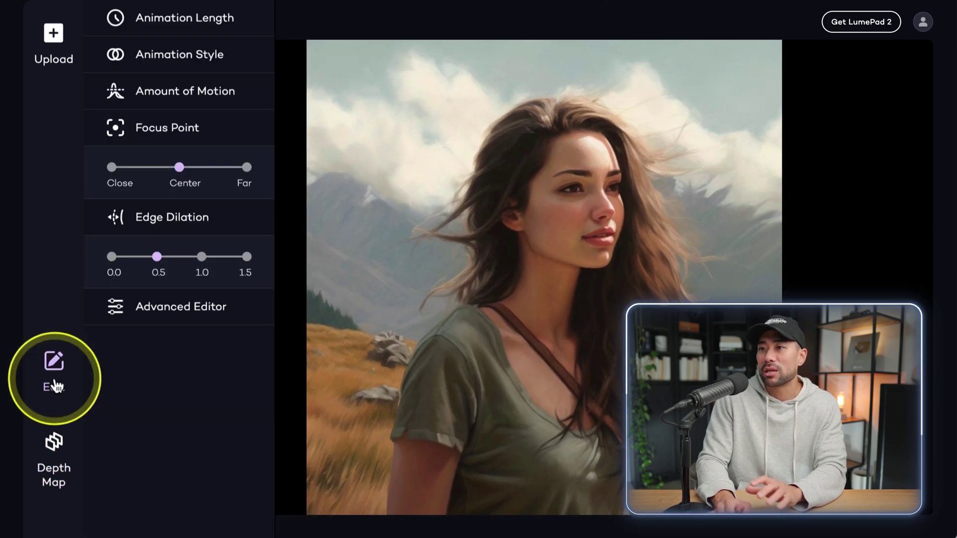
click(55, 471)
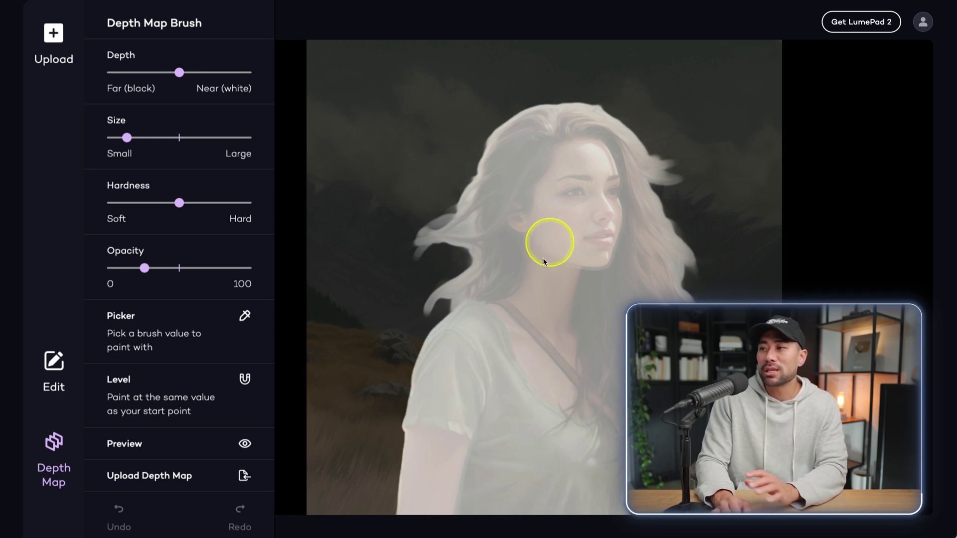
- Set the brush depth to Far (black) and paint over the top edge of the woman's hair in the depth map
drag(130, 73, 87, 75)
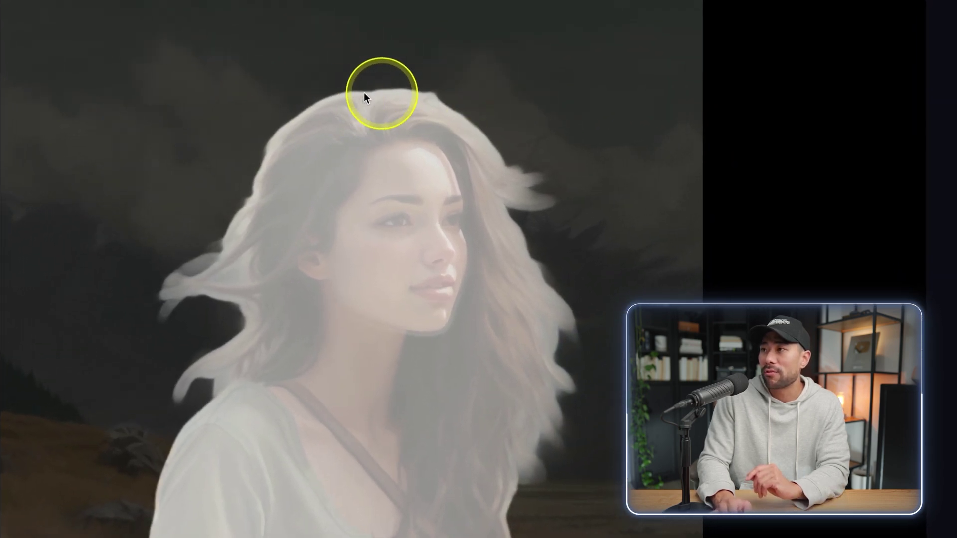
mouse_move(364, 92)
mouse_down()
mouse_move(317, 100)
mouse_move(403, 99)
mouse_up()
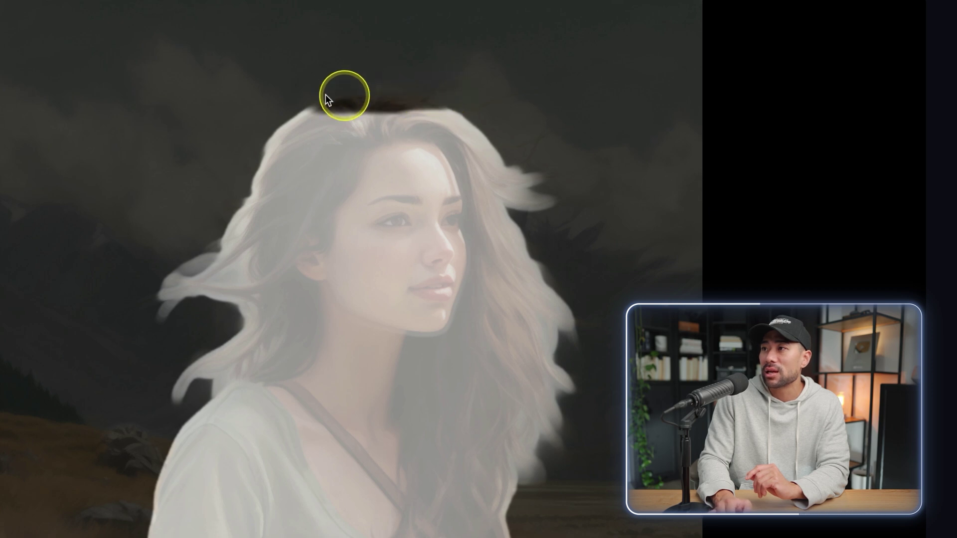
click(220, 313)
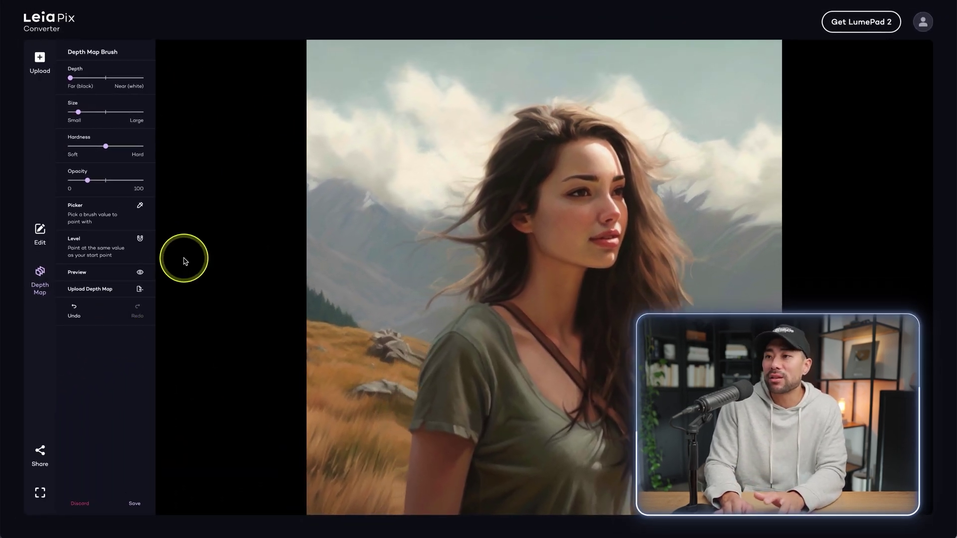
- Compare the painted portrait's animation preview with its edited depth map
click(140, 274)
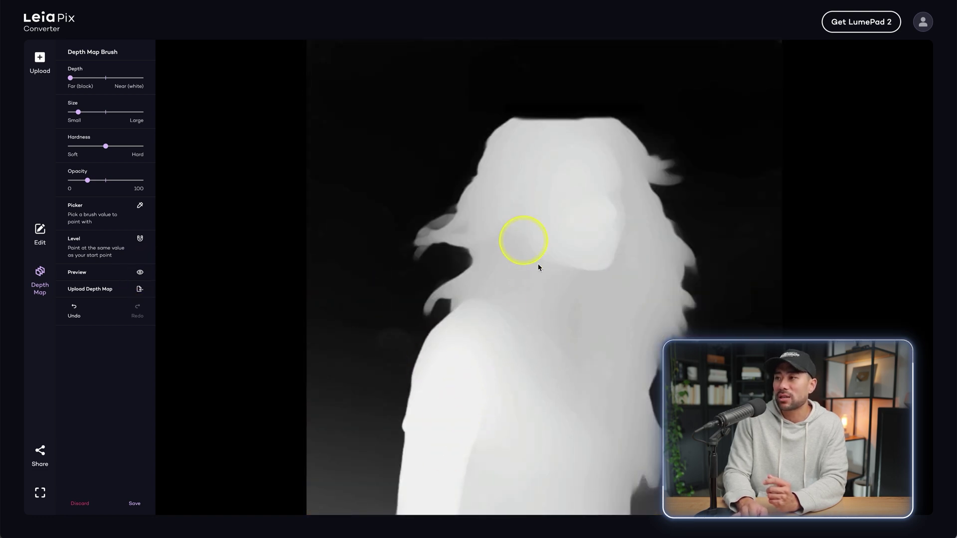
click(140, 274)
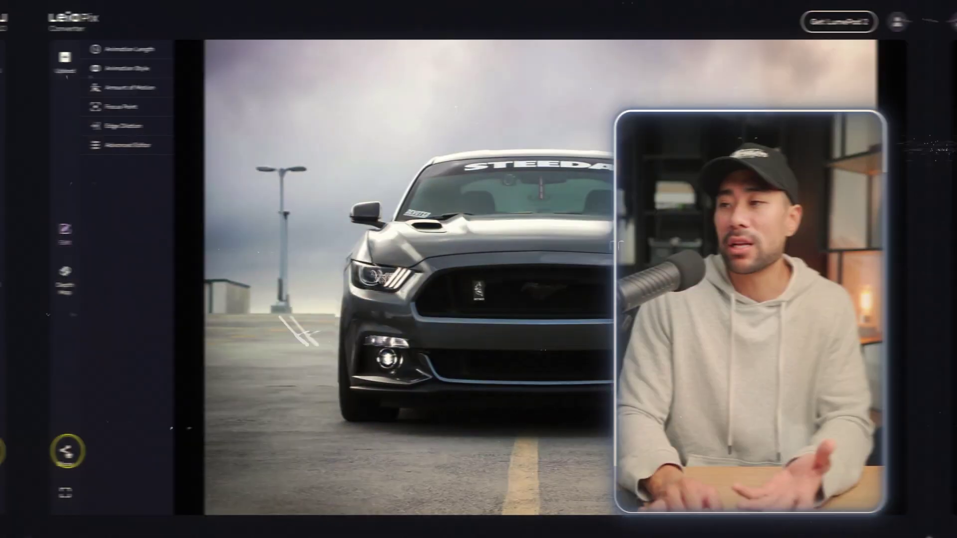
- Save the car animation as an MP4 and preview the file in the LeiaPix folder
click(66, 451)
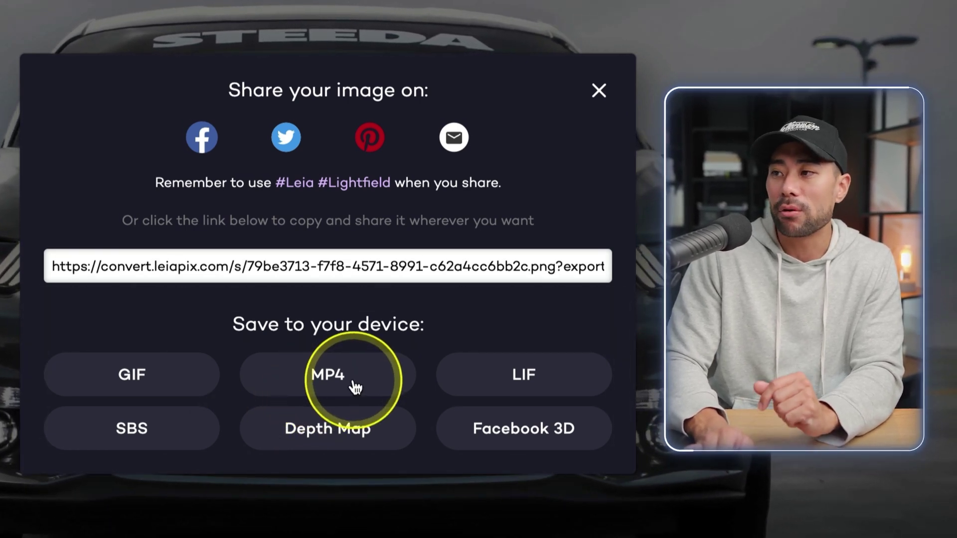
click(355, 387)
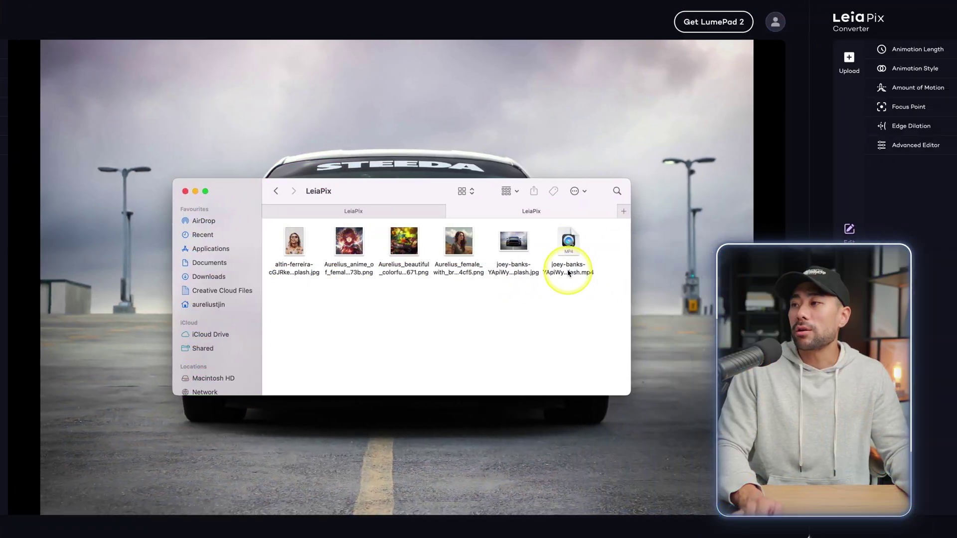
click(716, 272)
key(space)
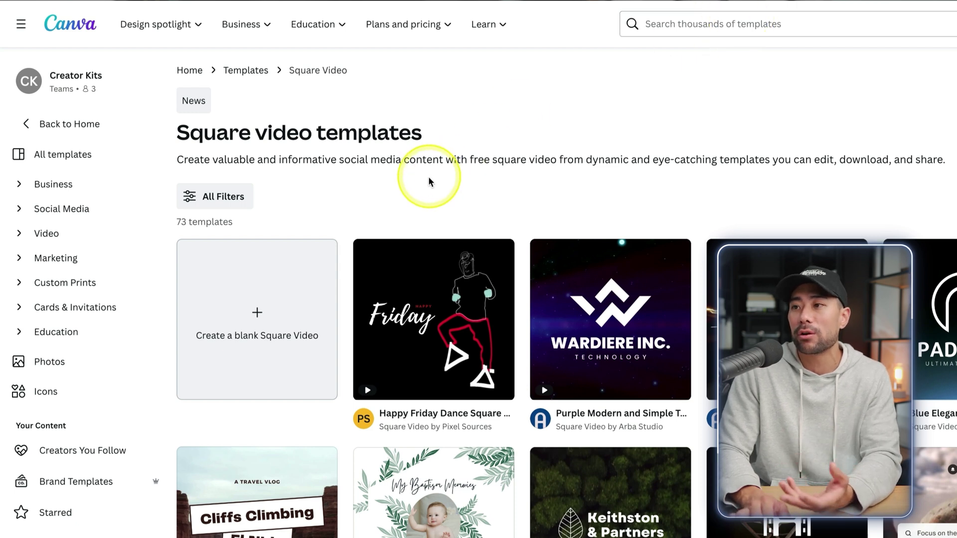
- In Canva, create a blank square video and place the car animation clip on the page
click(257, 347)
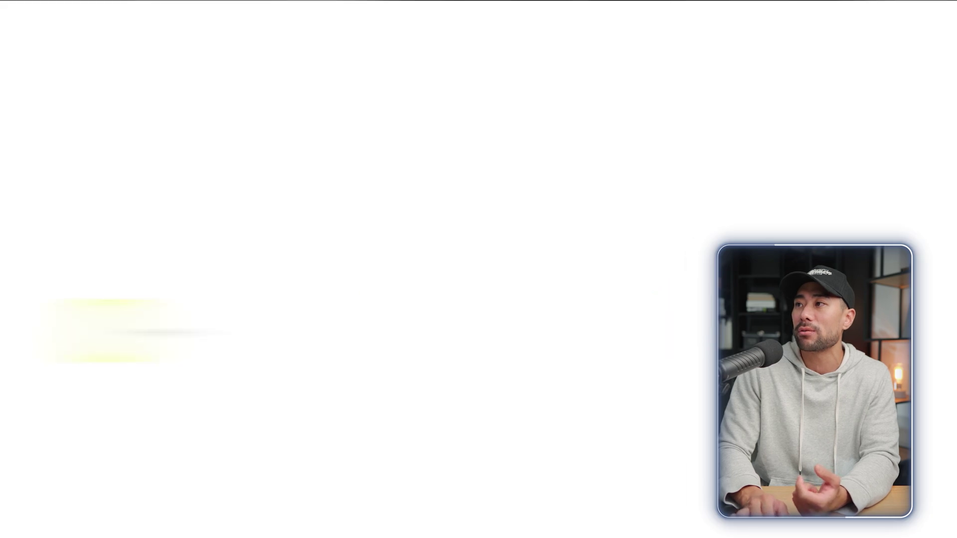
click(667, 285)
drag(666, 281, 524, 134)
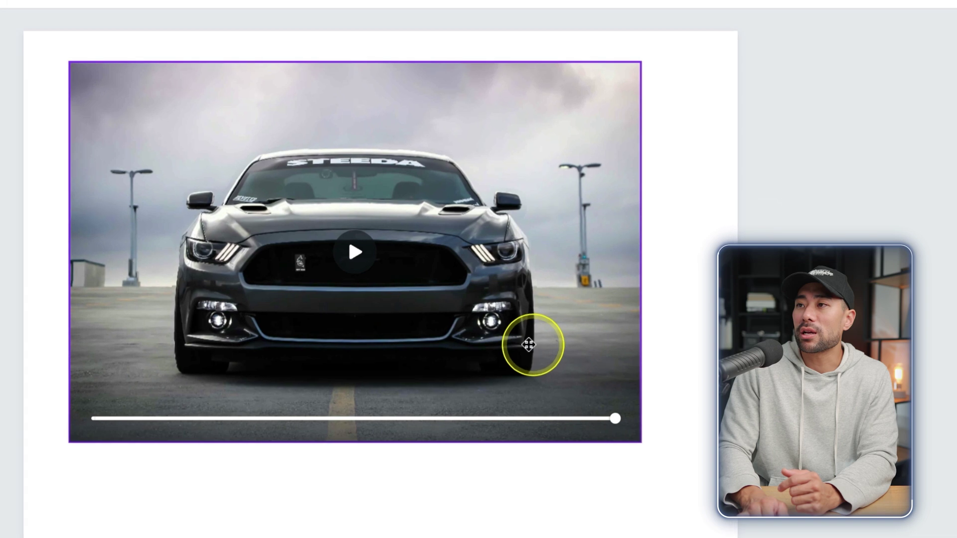
- Enlarge the car clip from the page's corner until it fills the square page, and centre the car in the frame
drag(529, 344, 491, 320)
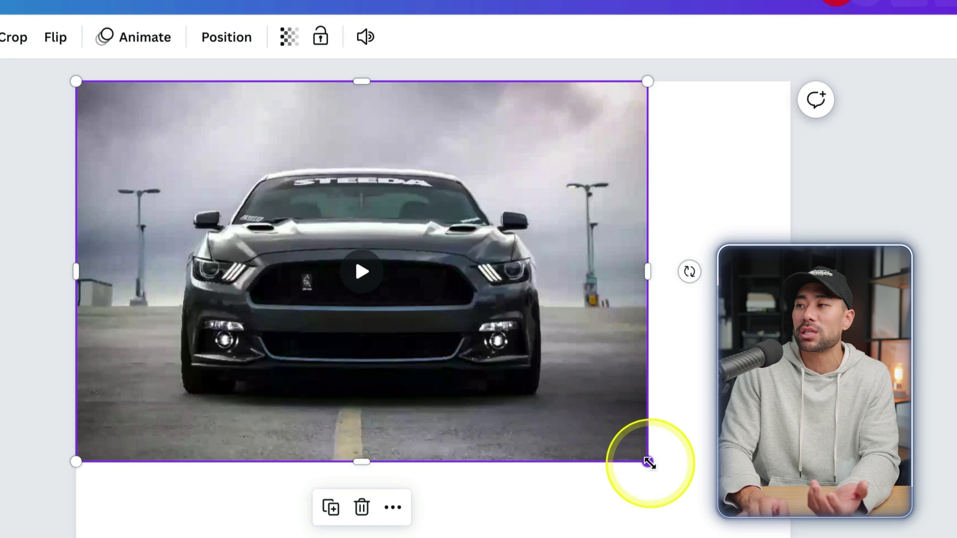
drag(647, 462, 753, 529)
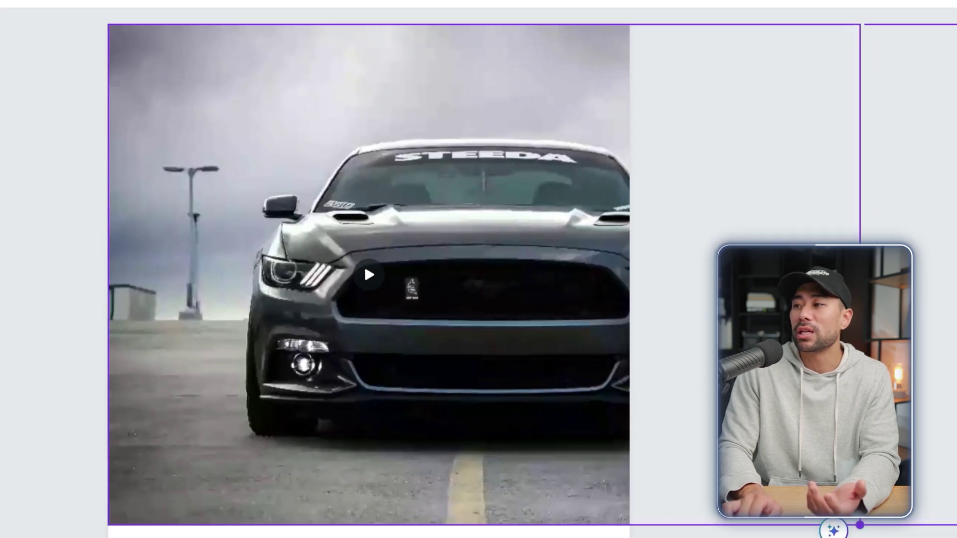
drag(677, 442, 549, 433)
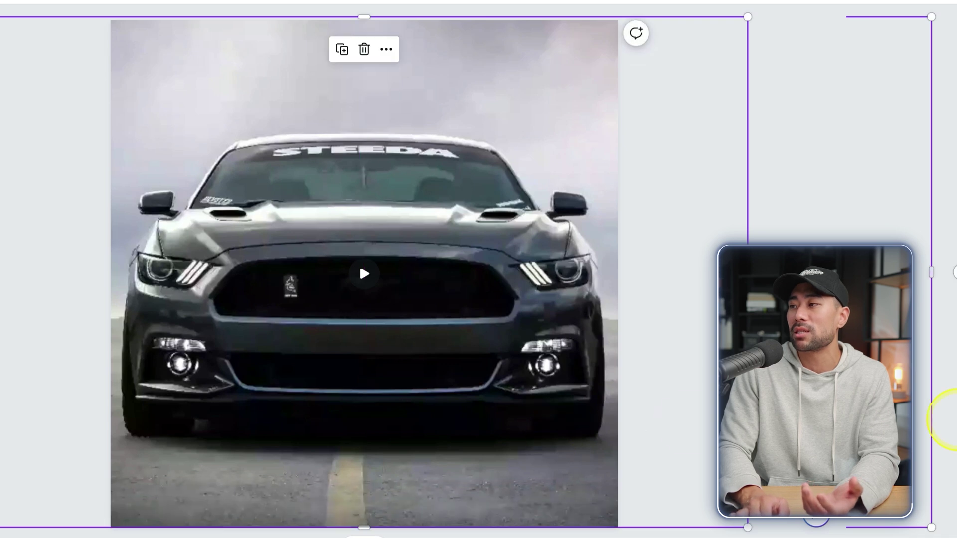
click(950, 424)
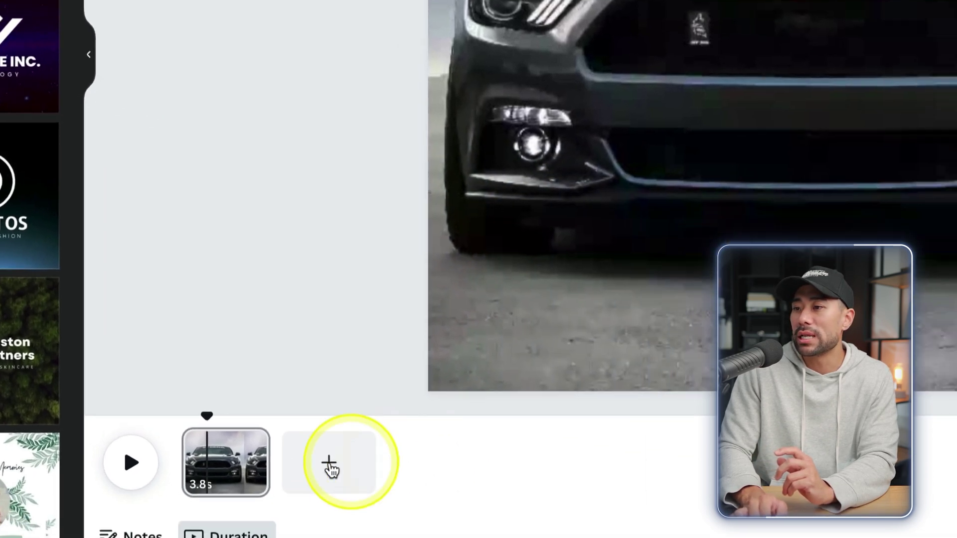
- Copy the glowing "NEW RACE" text from the racing template page and paste it onto the car page
click(606, 524)
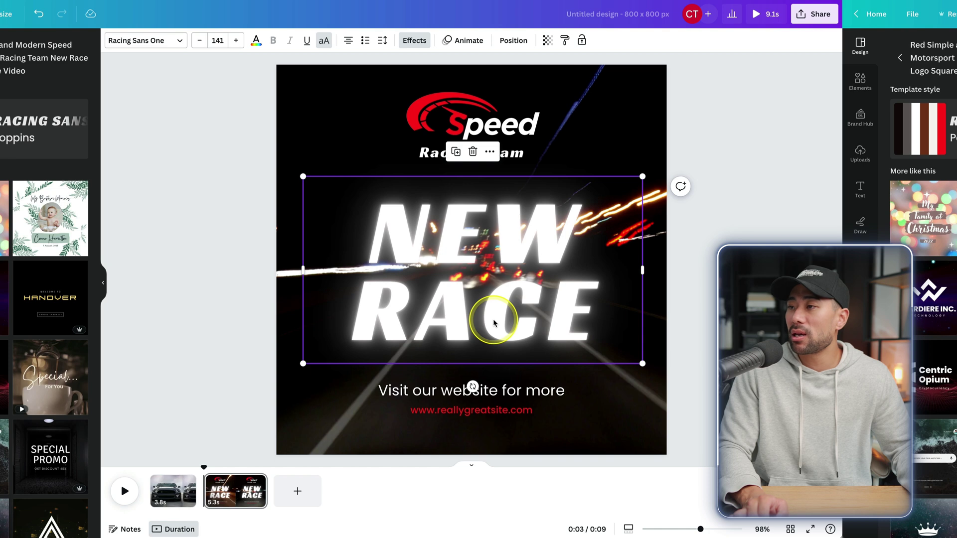
key(ctrl+c)
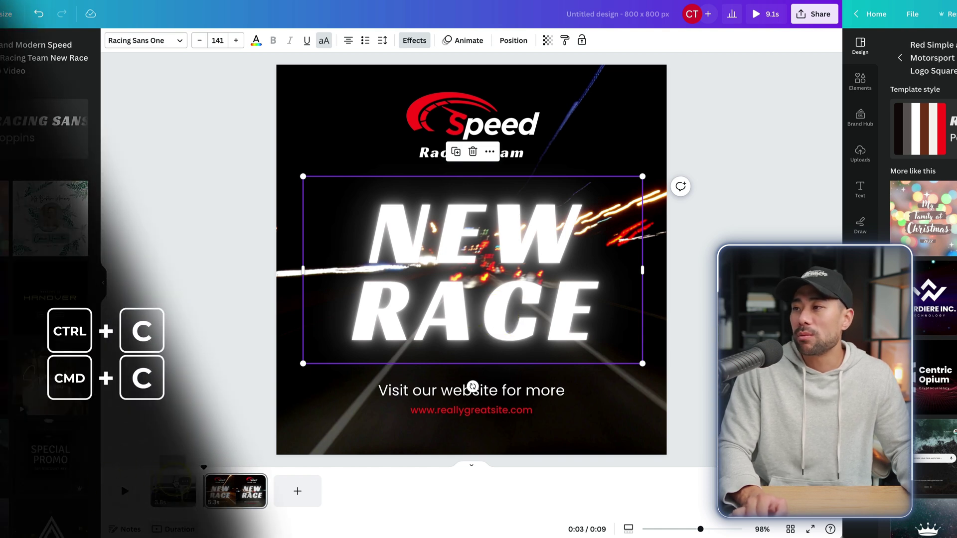
click(419, 365)
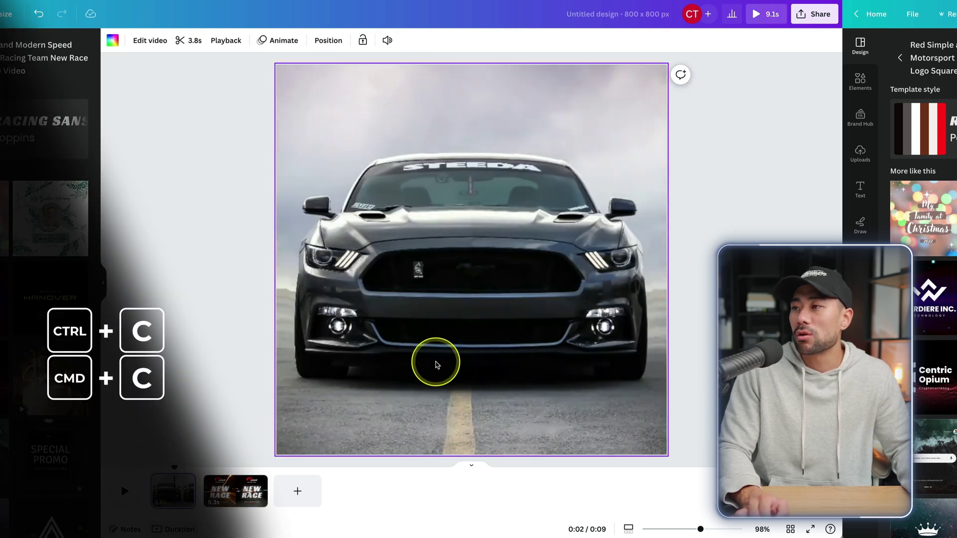
key(ctrl+v)
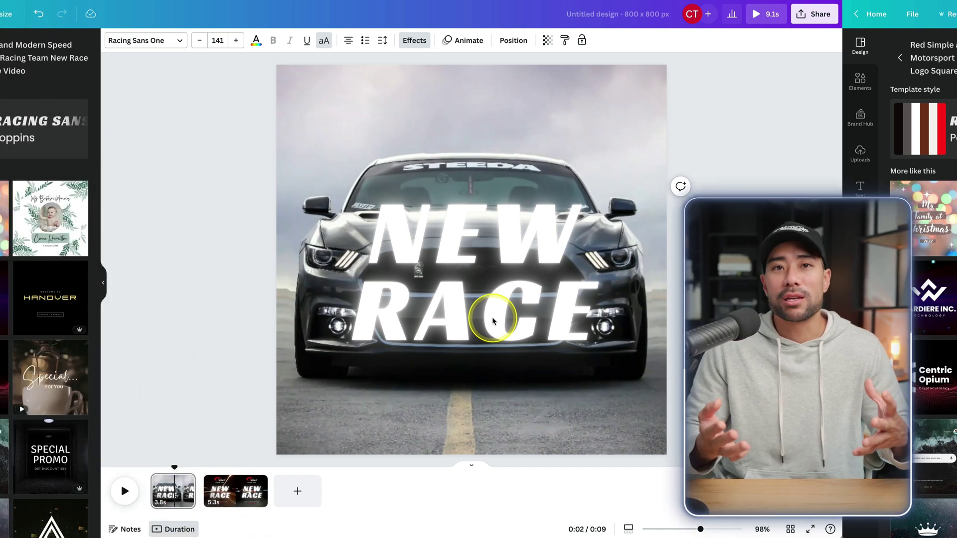
- Move the "NEW RACE" text to the exact centre of the car page
drag(493, 320, 492, 292)
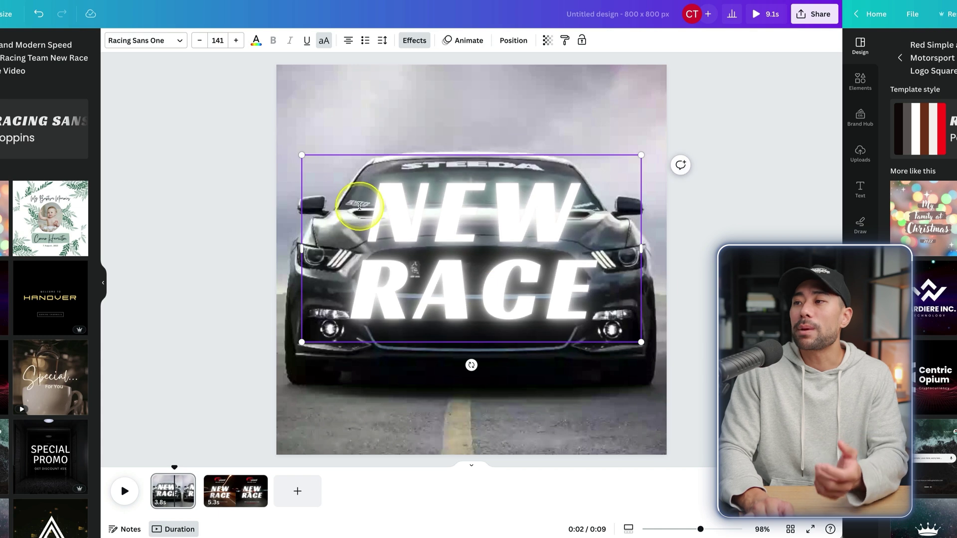
drag(363, 207, 624, 307)
click(427, 294)
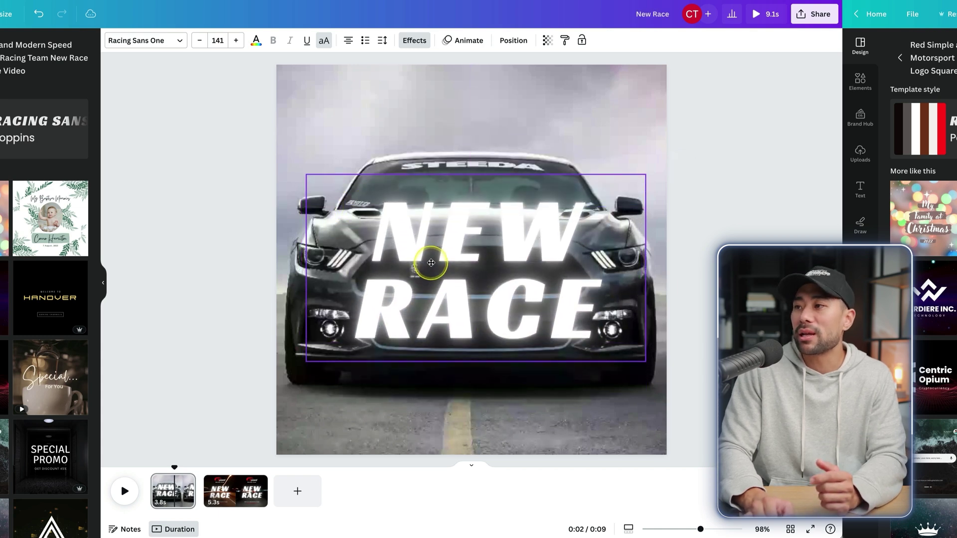
drag(430, 252, 426, 259)
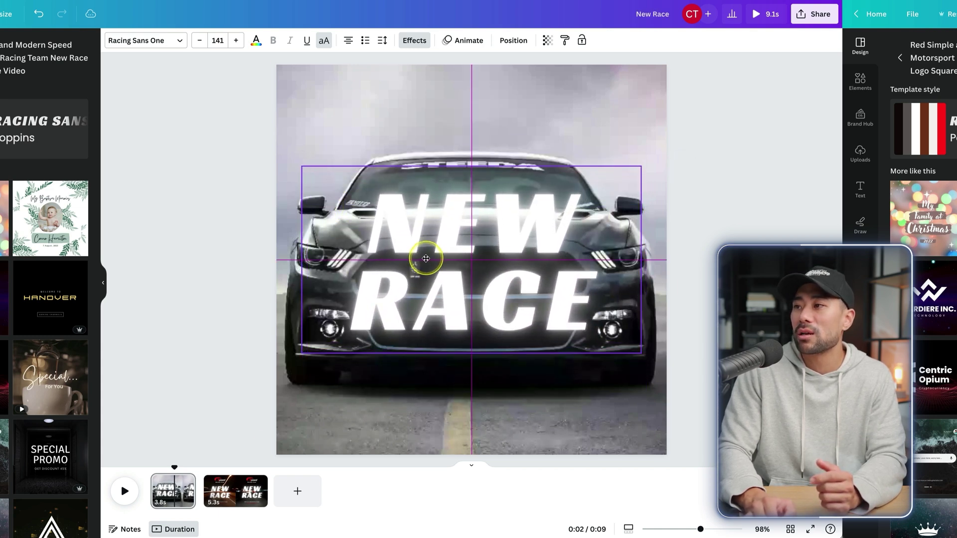
- Delete the racing template page, leaving only the car page in the video
click(238, 501)
right_click(240, 496)
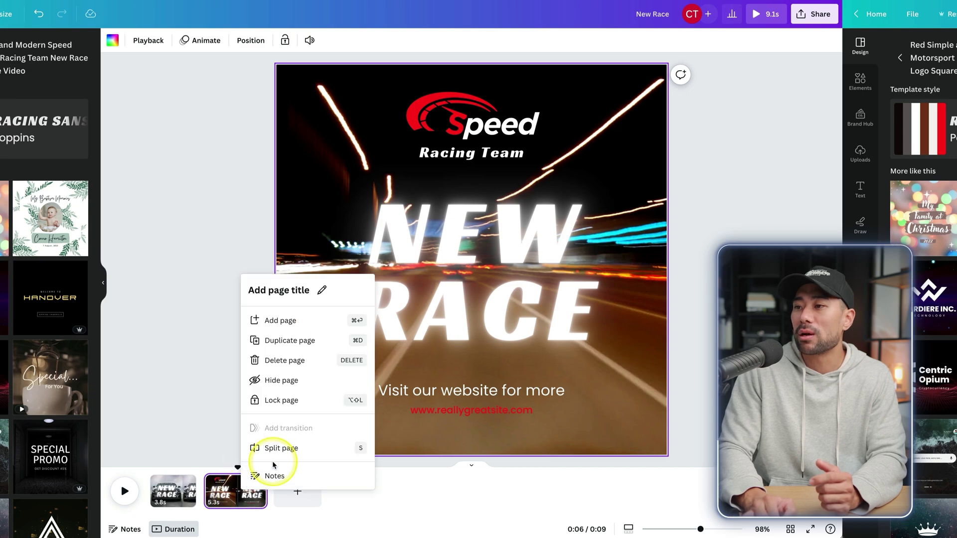
click(299, 368)
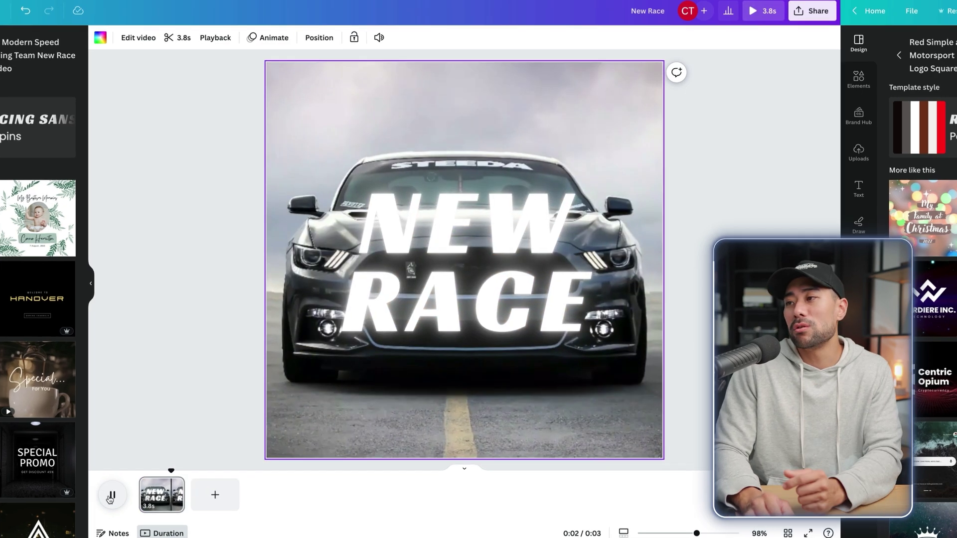